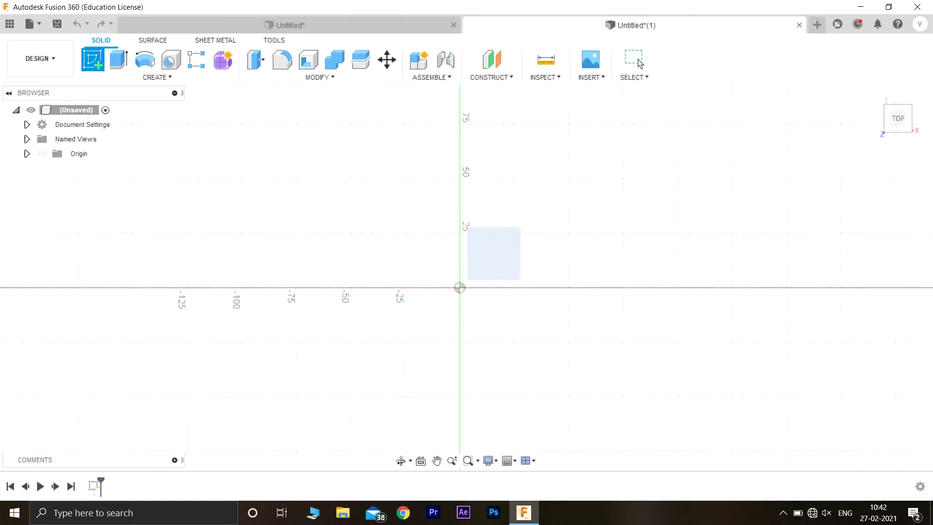
# Sketch a 20 mm diameter circle centred on the origin
pyautogui.click(144, 59)
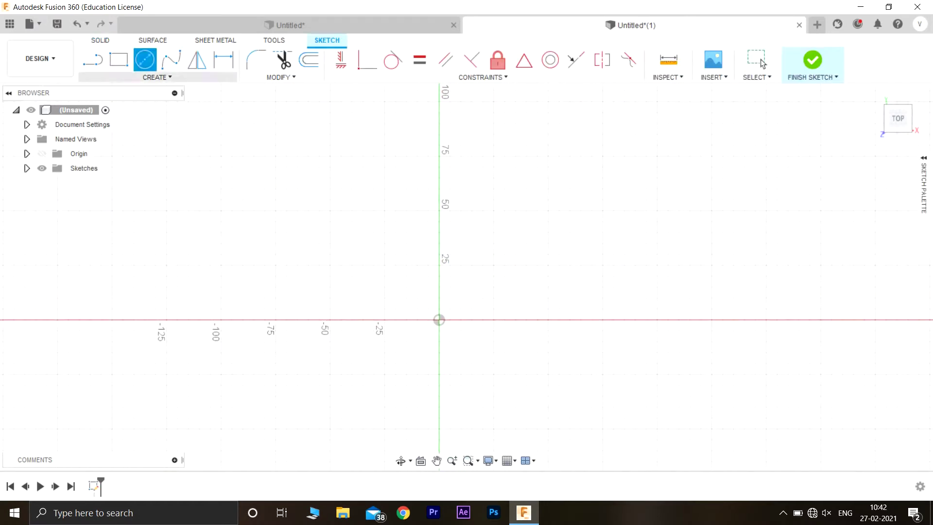
pyautogui.click(439, 319)
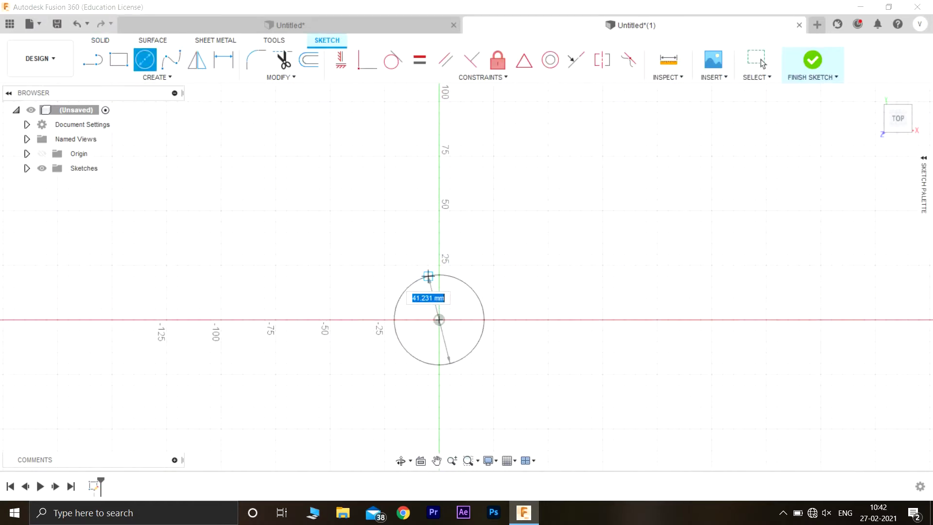
pyautogui.write('2')
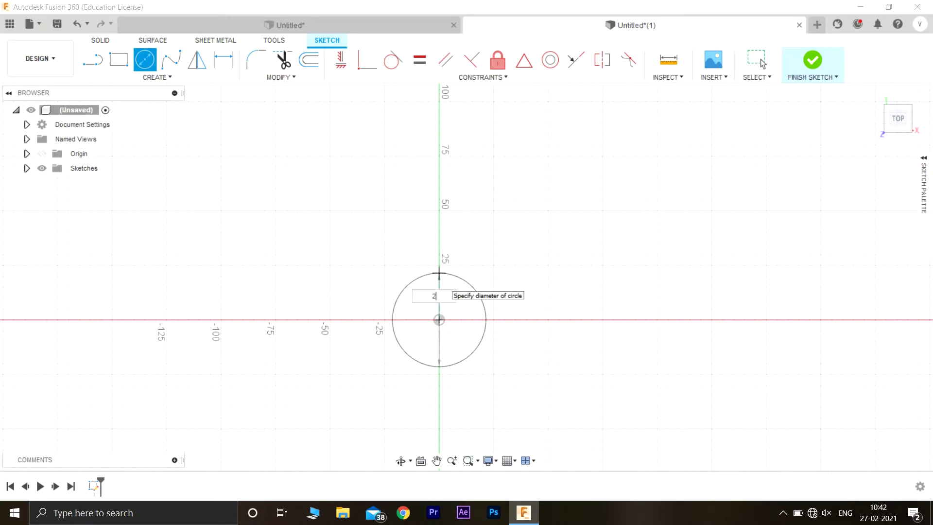
pyautogui.write('0')
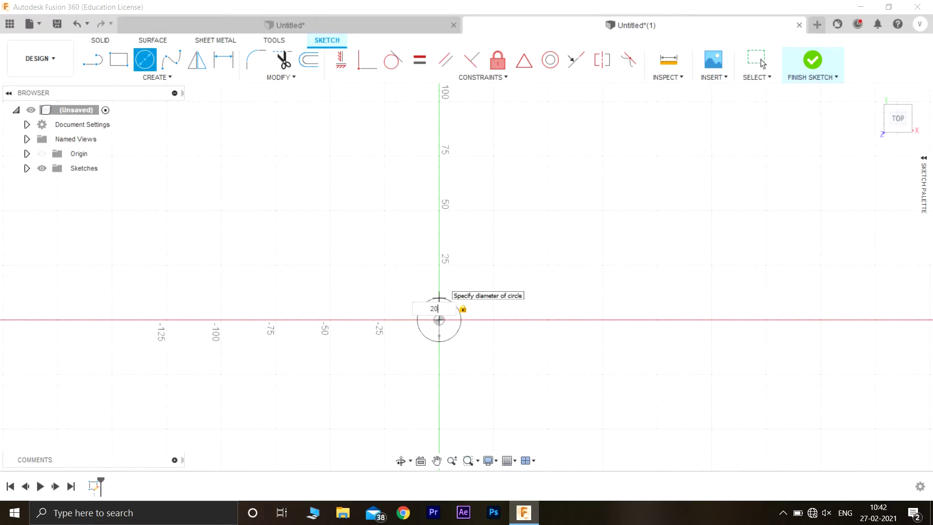
pyautogui.press('Return')
pyautogui.press('Escape')
pyautogui.scroll(6, 457, 320)
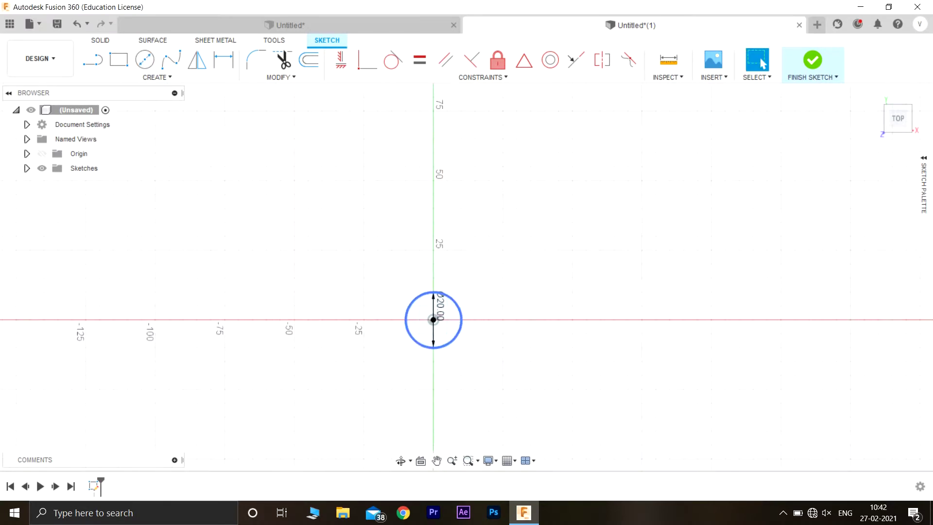
# Finish the sketch and extrude the circular profile 10 mm upward as a new body
pyautogui.click(401, 325)
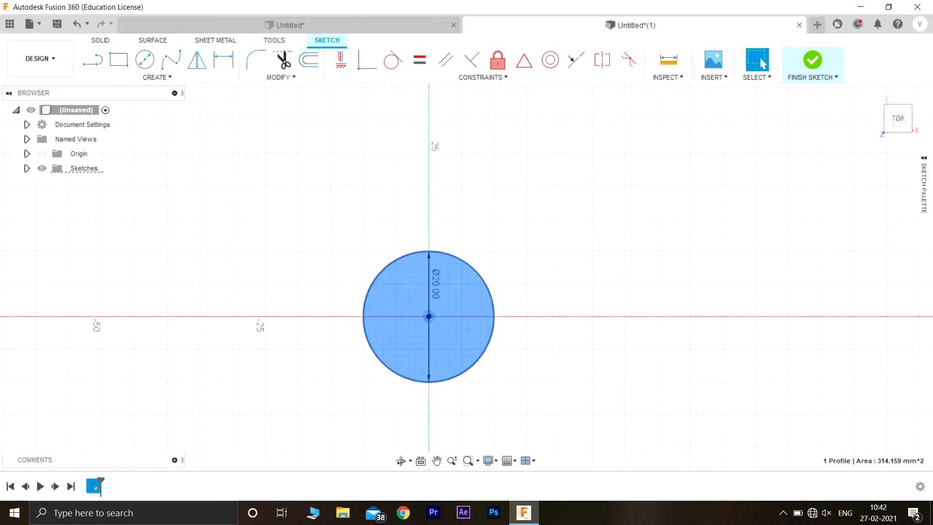
pyautogui.click(812, 60)
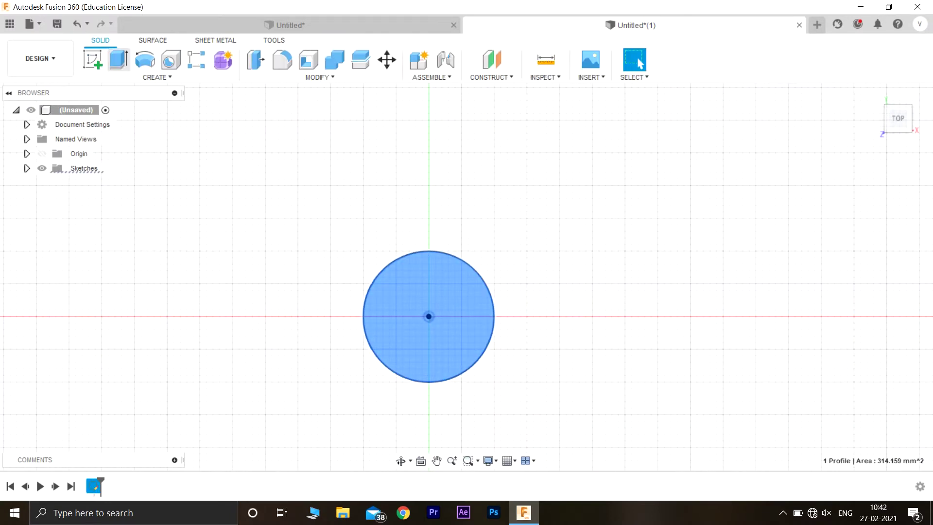
pyautogui.press('e')
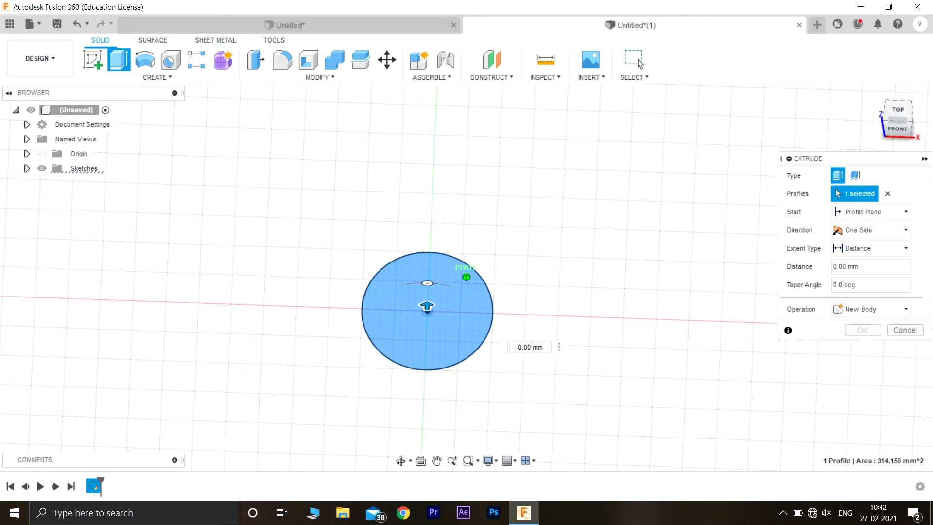
pyautogui.moveTo(428, 284); pyautogui.dragTo(428, 227)
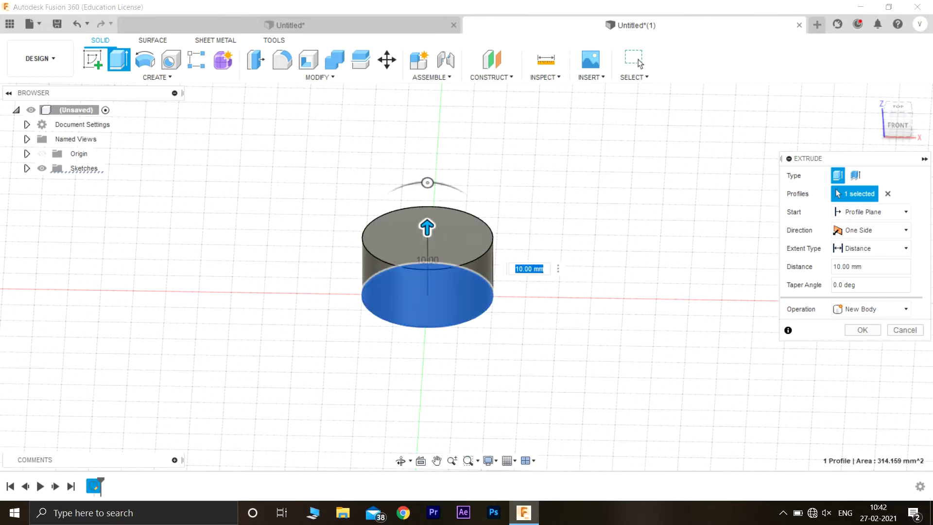
pyautogui.press('Return')
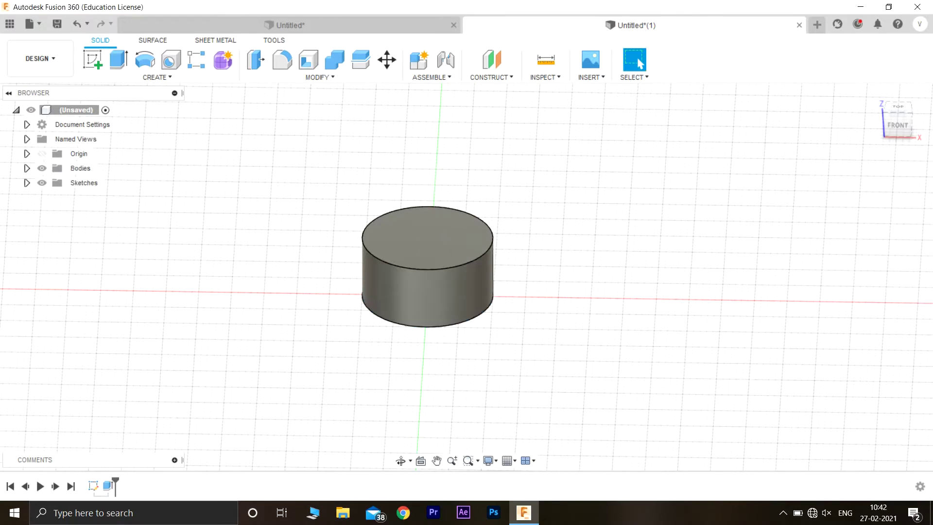
# Sketch a six-sided circumscribed polygon on the cylinder's top face, centred on the origin, 5 mm from centre to flat
pyautogui.click(898, 107)
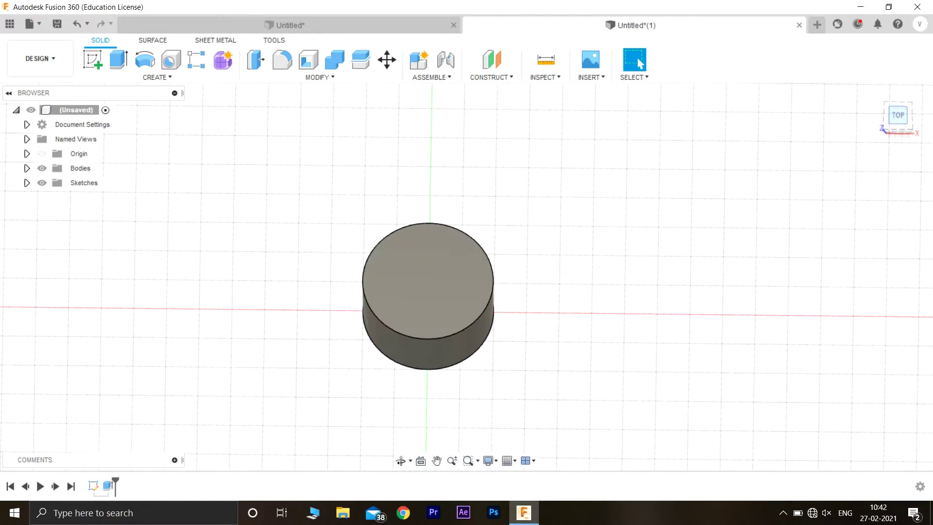
pyautogui.click(92, 59)
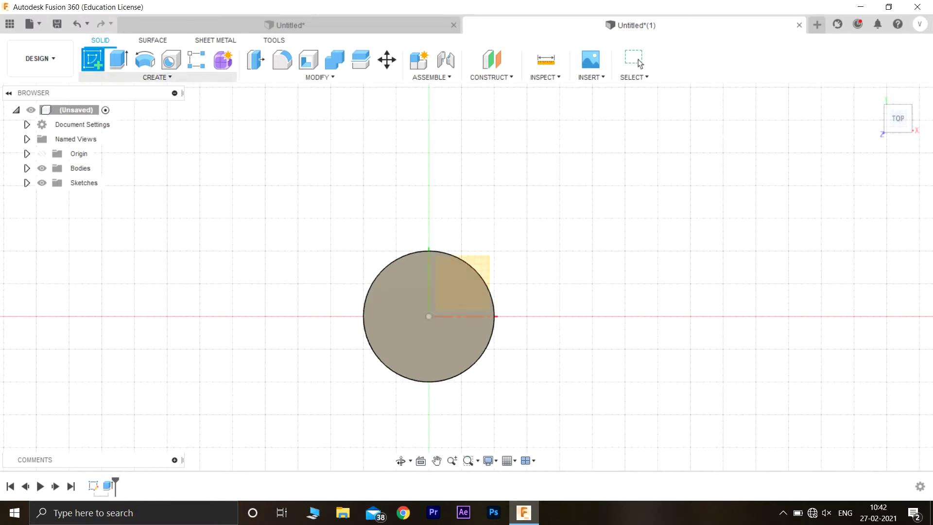
pyautogui.click(463, 285)
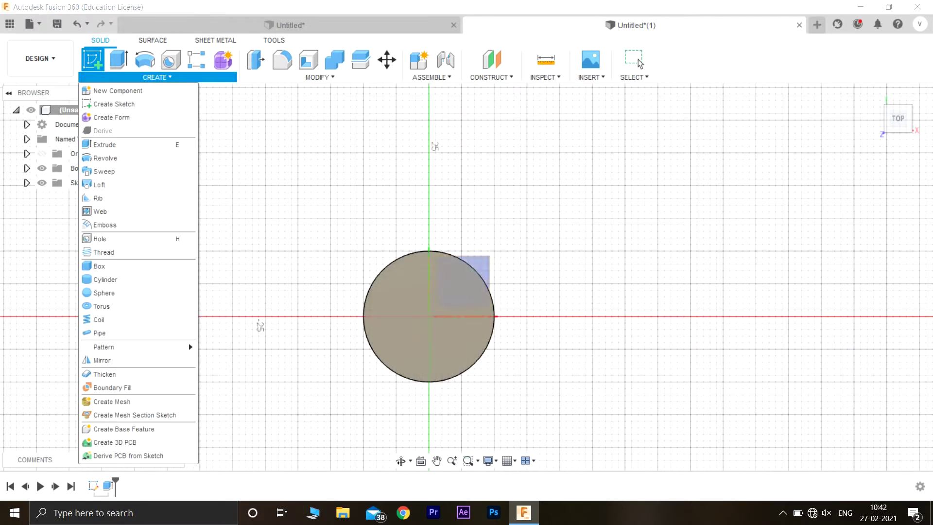
pyautogui.click(438, 340)
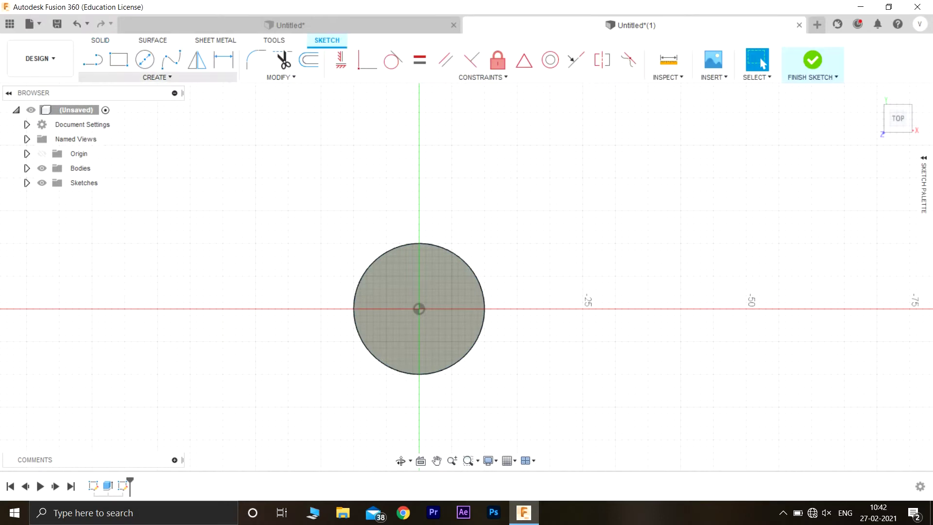
pyautogui.click(156, 77)
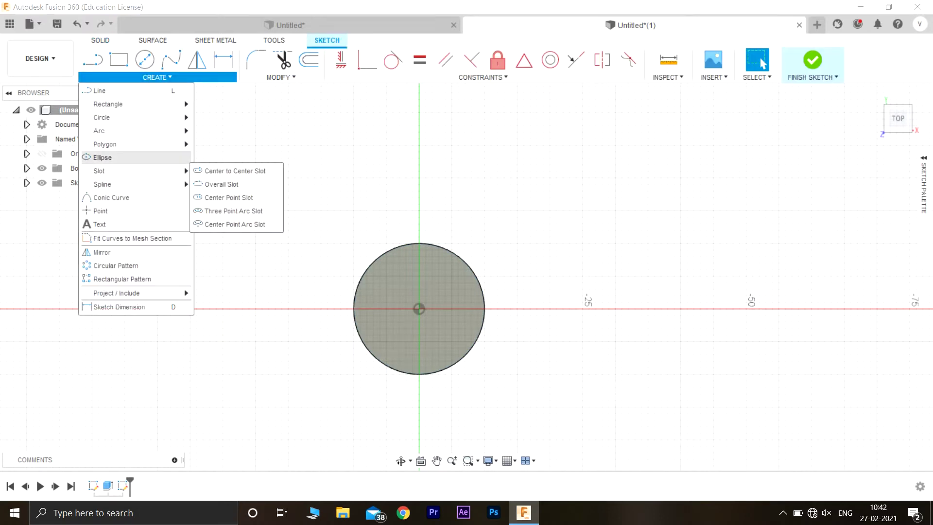
pyautogui.moveTo(146, 144)
pyautogui.click(234, 142)
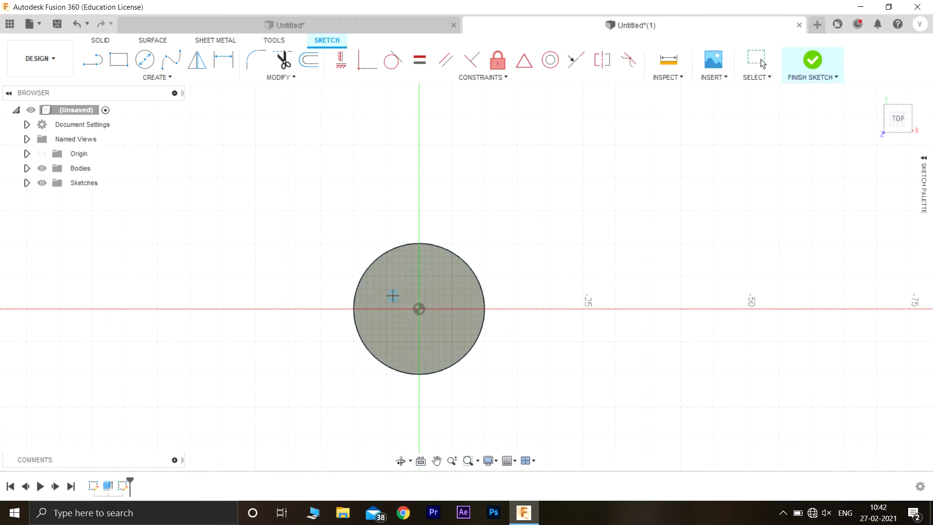
pyautogui.click(419, 309)
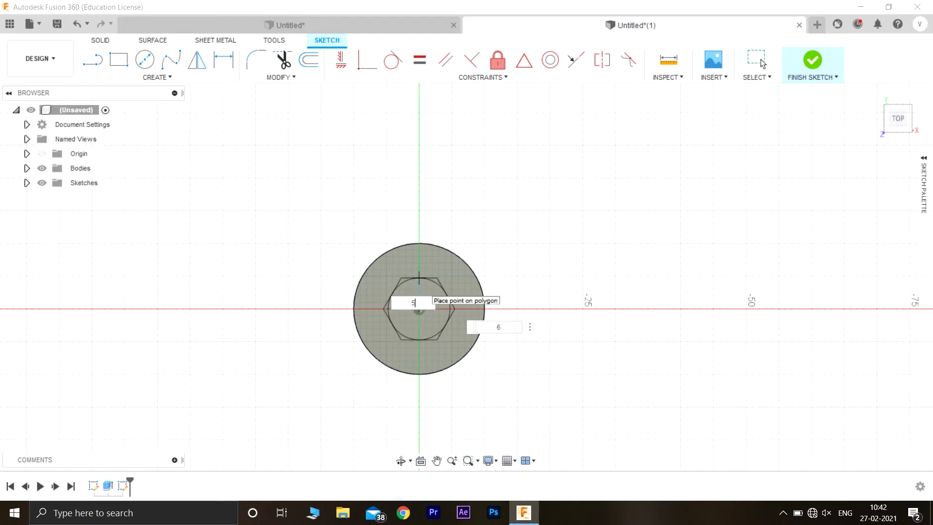
pyautogui.write('5')
pyautogui.press('Return')
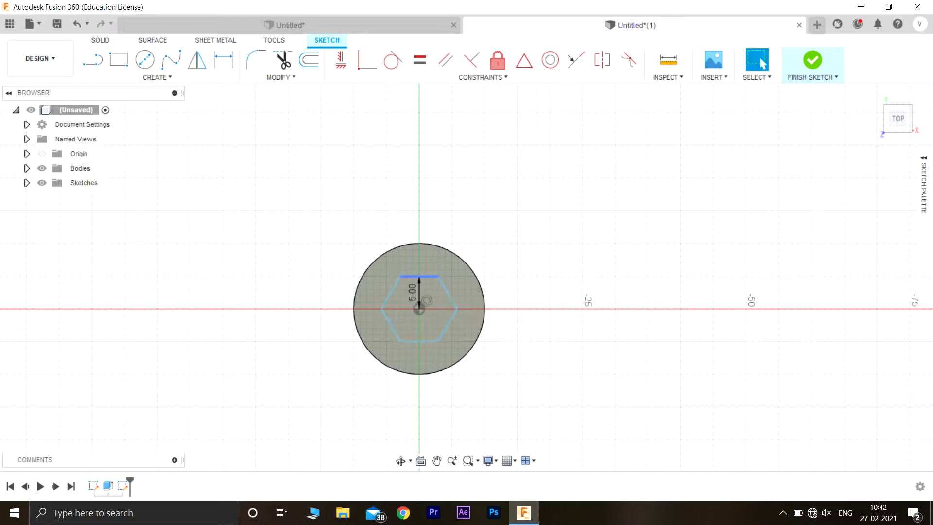
pyautogui.moveTo(899, 123); pyautogui.dragTo(893, 100)
pyautogui.click(812, 60)
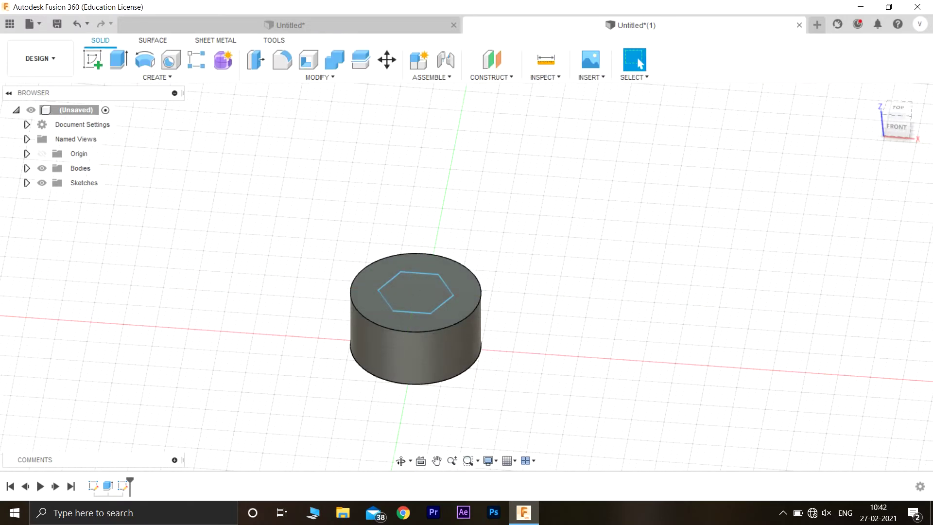
# Cut the hexagon profile 8 mm down into the cylinder to form the socket
pyautogui.press('e')
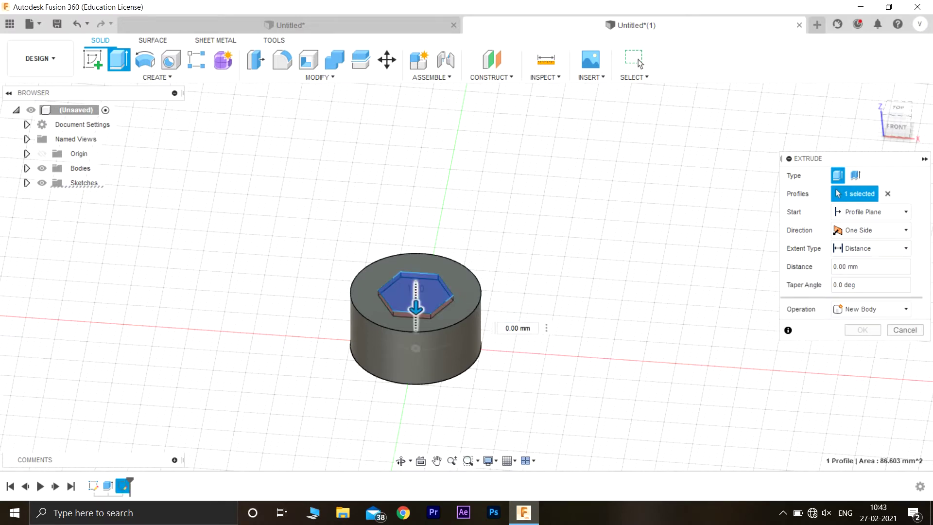
pyautogui.moveTo(415, 309); pyautogui.dragTo(416, 344)
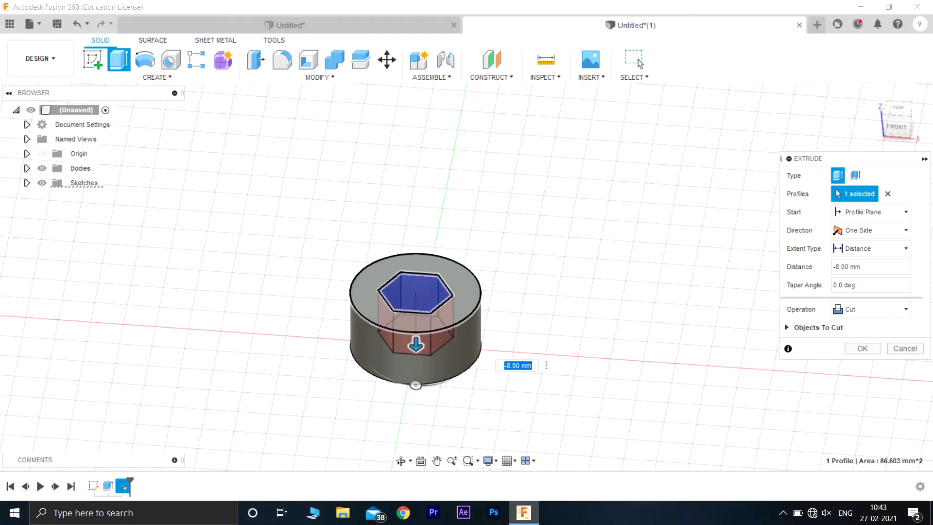
pyautogui.press('Return')
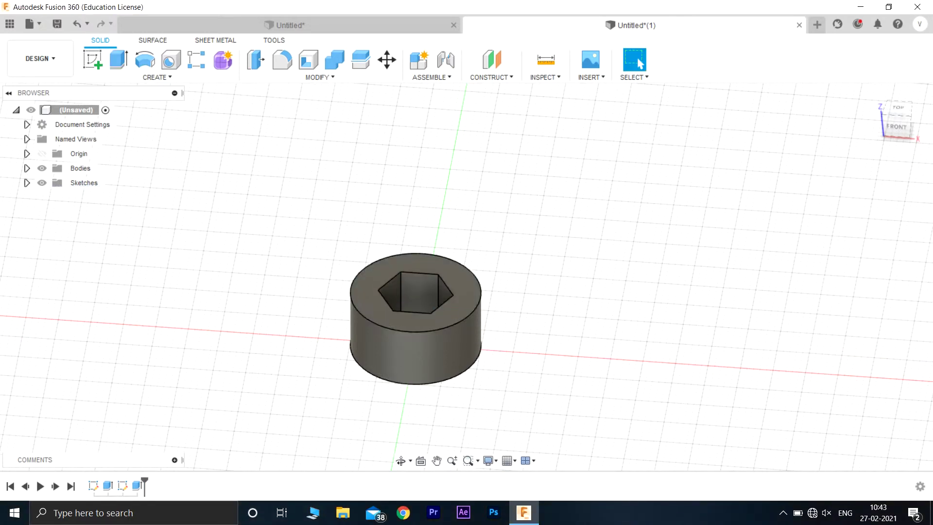
# Sketch a 12 mm diameter circle on the underside of the cylindrical head, centred on the origin
pyautogui.keyDown('shift'); pyautogui.moveTo(466, 272); pyautogui.dragTo(467, 288, button='middle'); pyautogui.keyUp('shift')
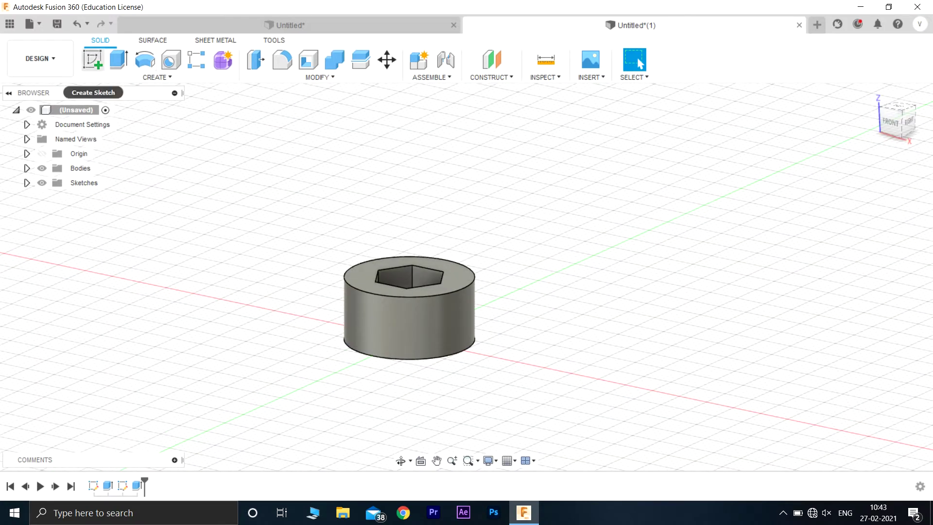
pyautogui.click(93, 59)
pyautogui.moveTo(890, 122)
pyautogui.mouseDown()
pyautogui.moveTo(910, 128)
pyautogui.moveTo(899, 81)
pyautogui.mouseUp()
pyautogui.click(455, 288)
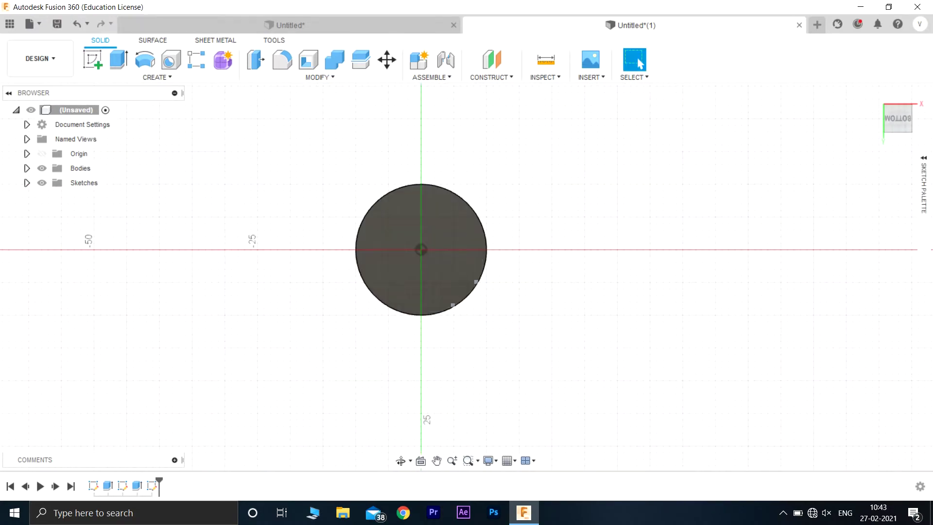
pyautogui.click(145, 59)
pyautogui.click(145, 60)
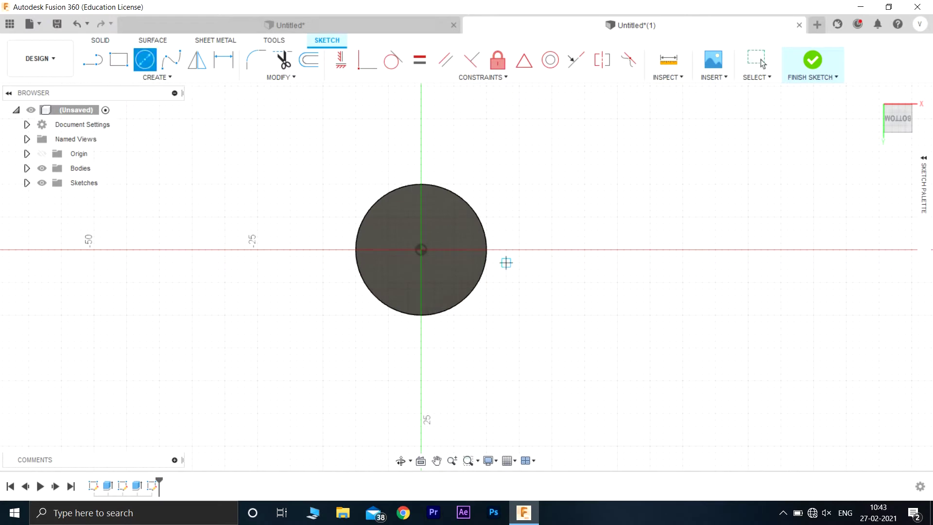
pyautogui.click(421, 250)
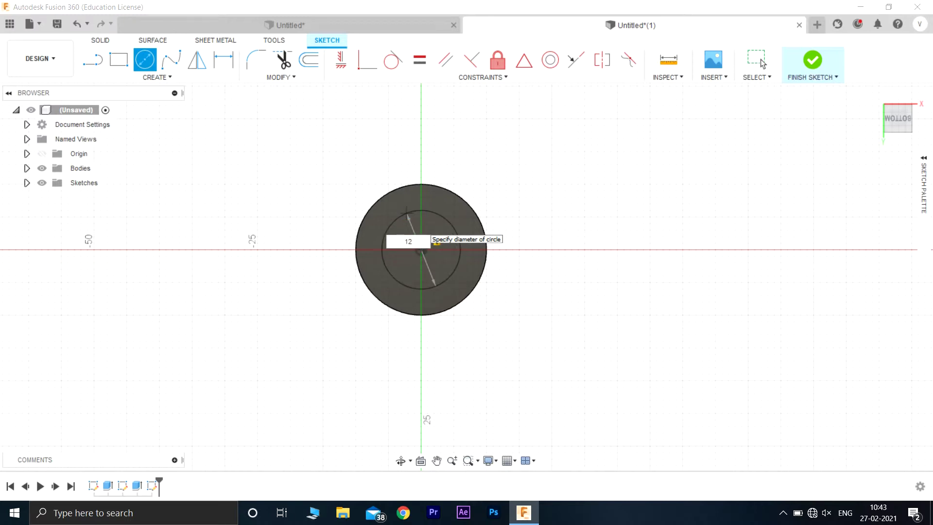
pyautogui.press('Return')
pyautogui.click(760, 59)
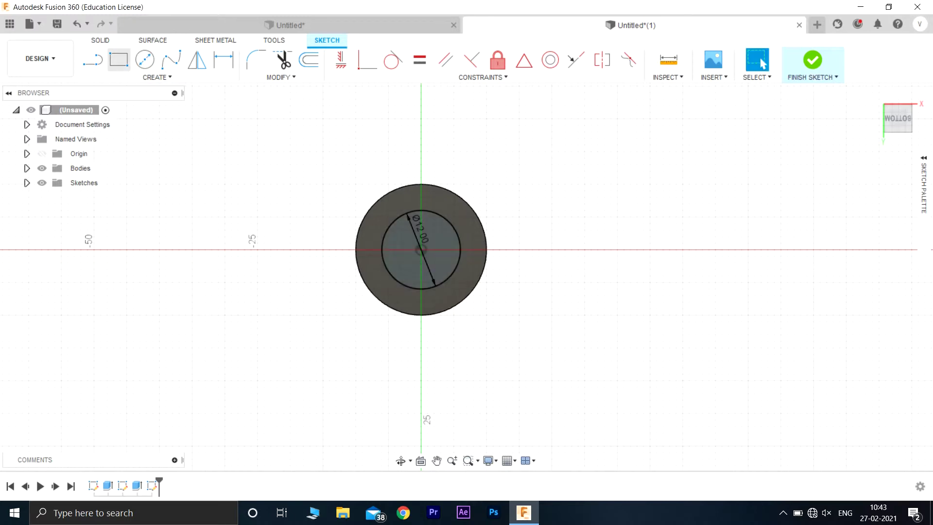
pyautogui.click(813, 59)
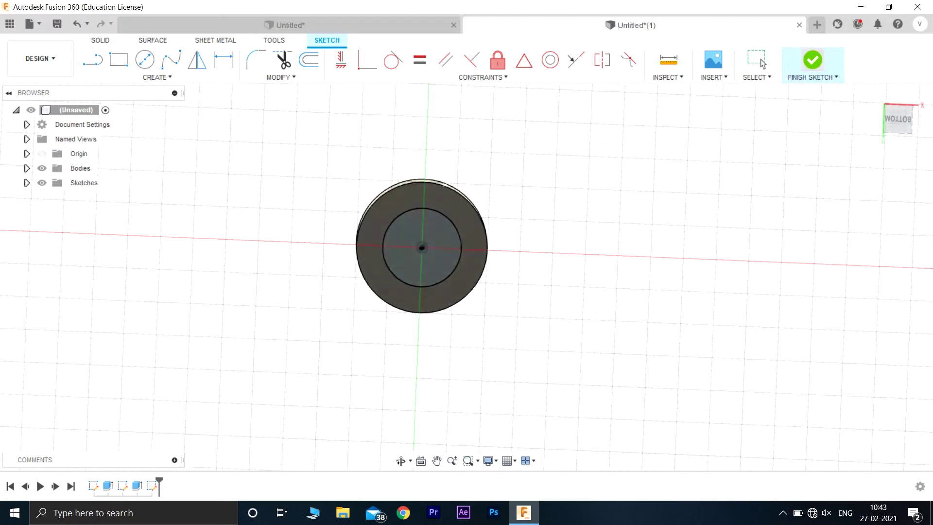
# Extrude the 12 mm circle 60 mm downward, joined to the head, to form the bolt shank
pyautogui.click(425, 250)
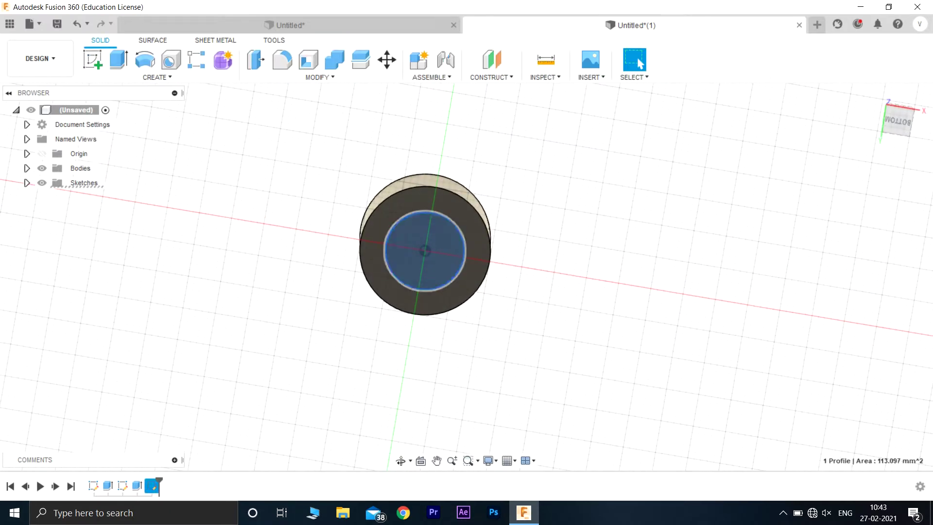
pyautogui.click(119, 60)
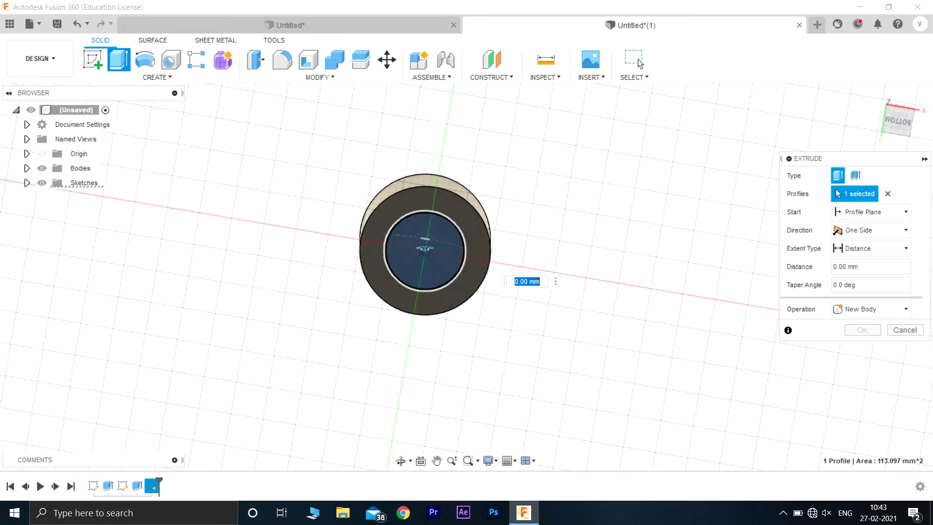
pyautogui.moveTo(425, 249); pyautogui.dragTo(425, 457)
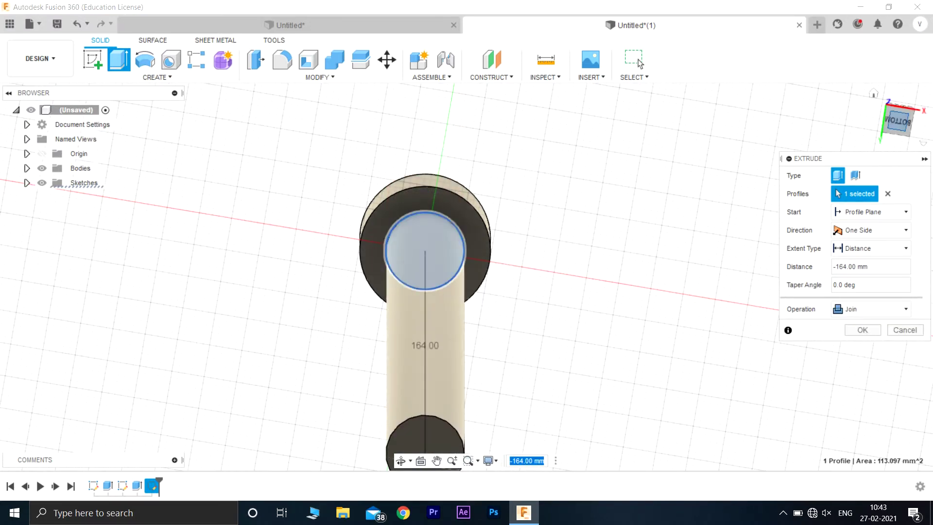
pyautogui.moveTo(898, 119); pyautogui.dragTo(897, 164)
pyautogui.moveTo(414, 345); pyautogui.dragTo(407, 175, button='middle')
pyautogui.scroll(-5, 554, 340)
pyautogui.moveTo(554, 341); pyautogui.dragTo(506, 123, button='middle')
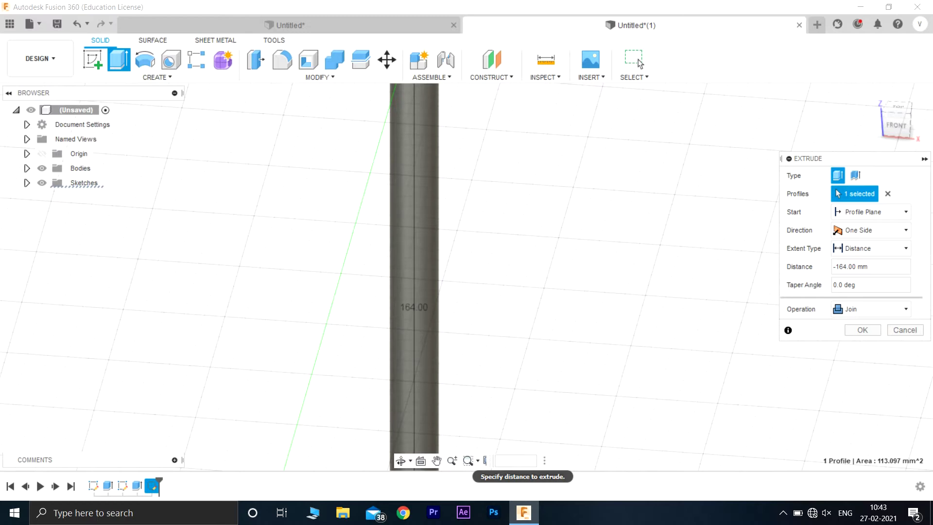
pyautogui.write('60')
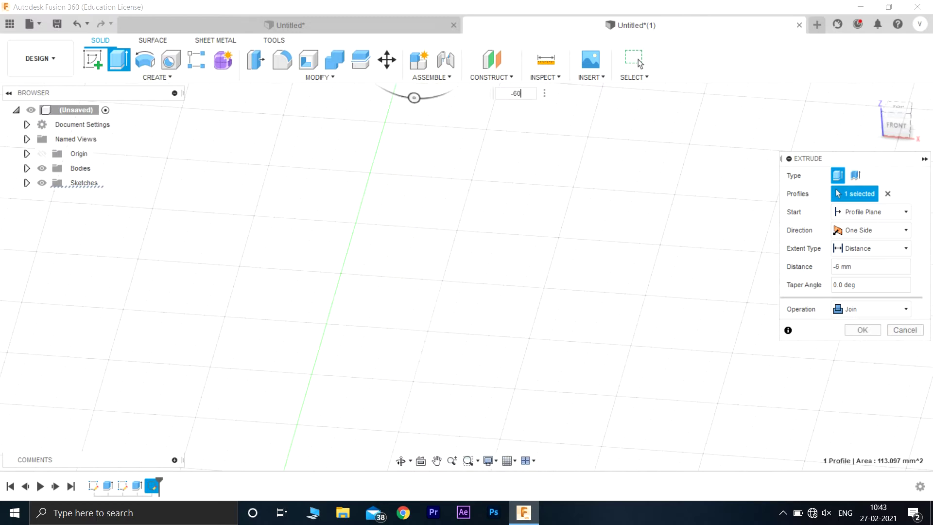
pyautogui.press('Return')
pyautogui.scroll(-4, 647, 234)
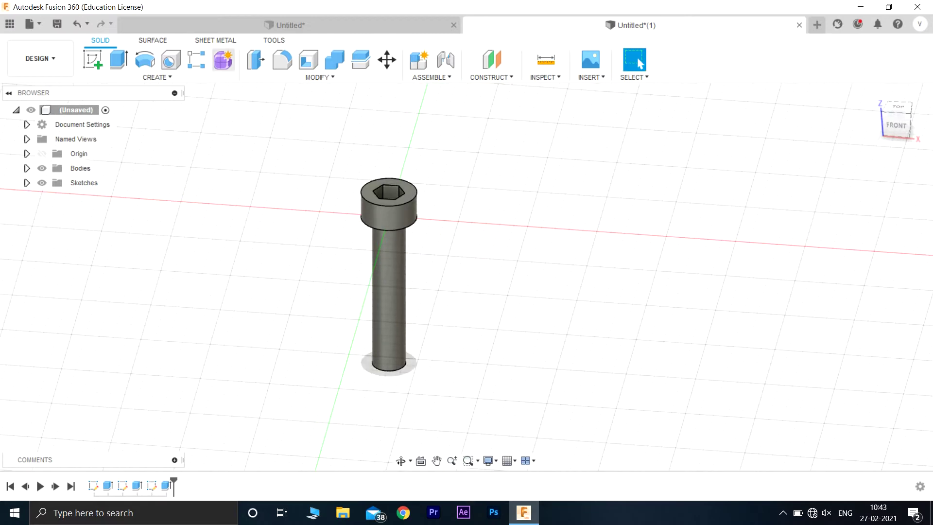
pyautogui.click(157, 77)
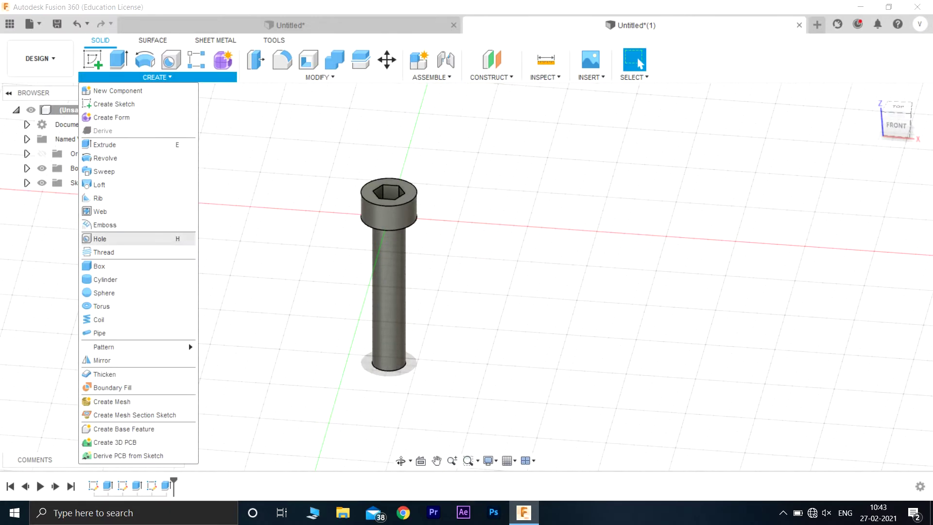
pyautogui.click(100, 320)
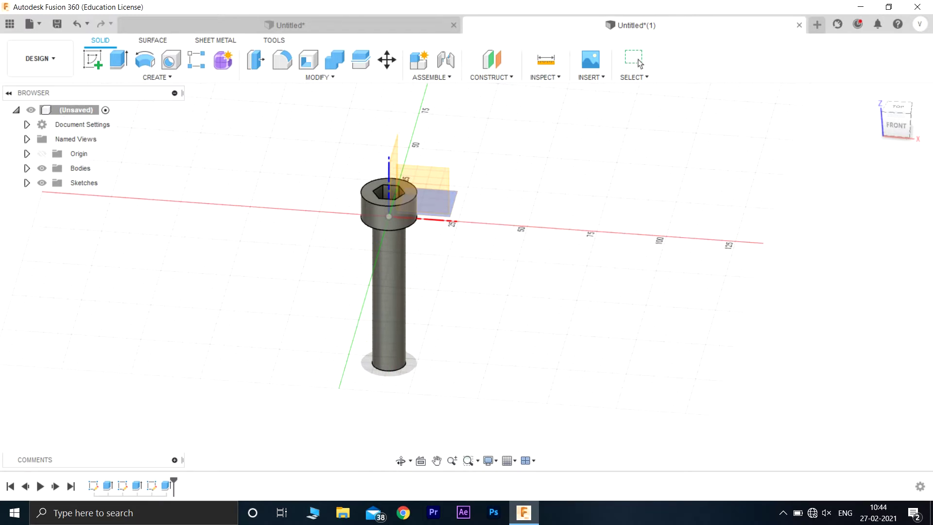
pyautogui.click(391, 279)
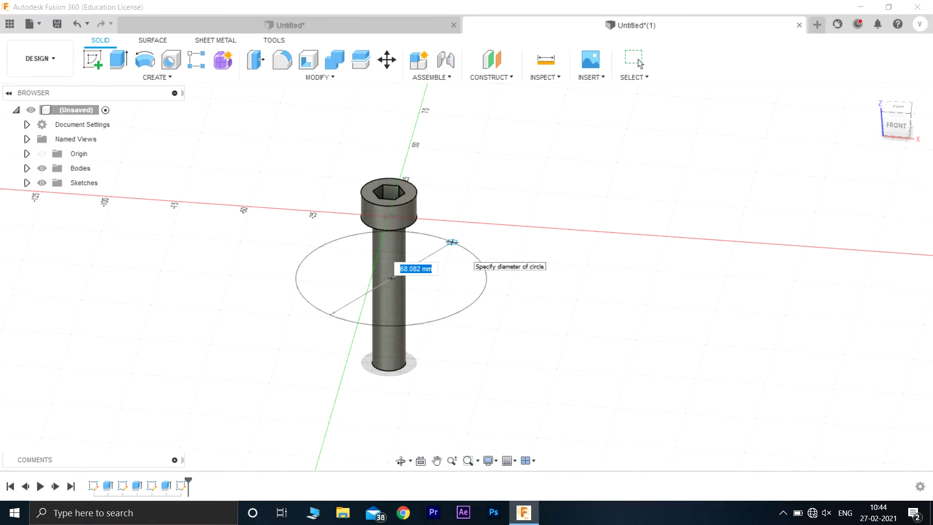
pyautogui.press('Escape')
pyautogui.click(157, 77)
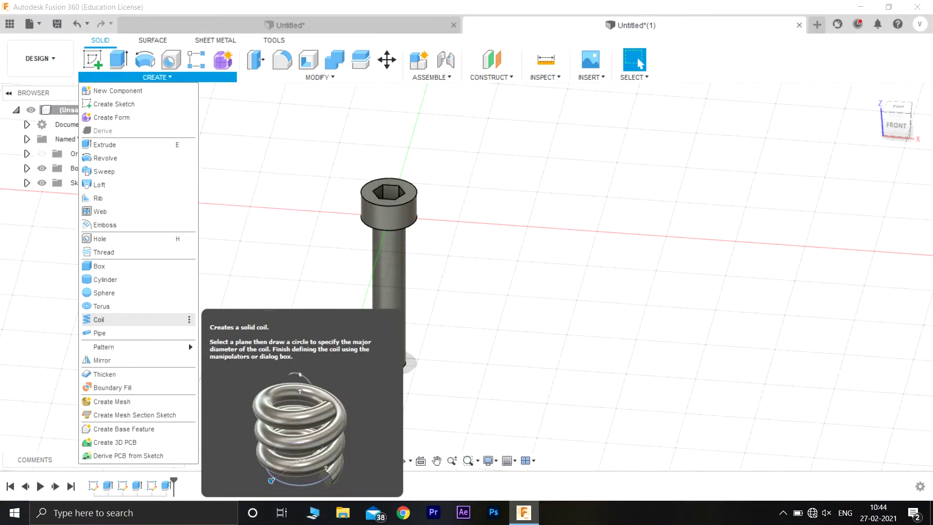
pyautogui.click(117, 319)
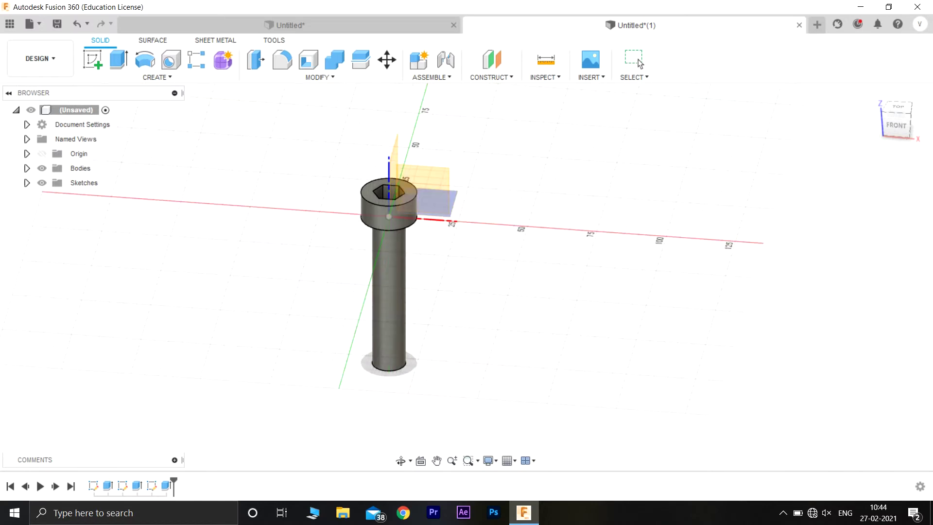
pyautogui.scroll(5, 393, 270)
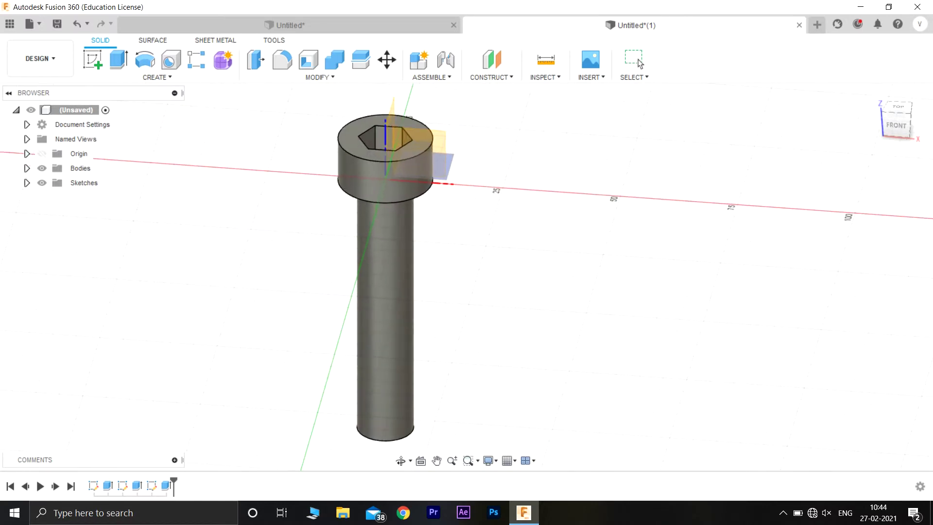
pyautogui.scroll(2, 386, 396)
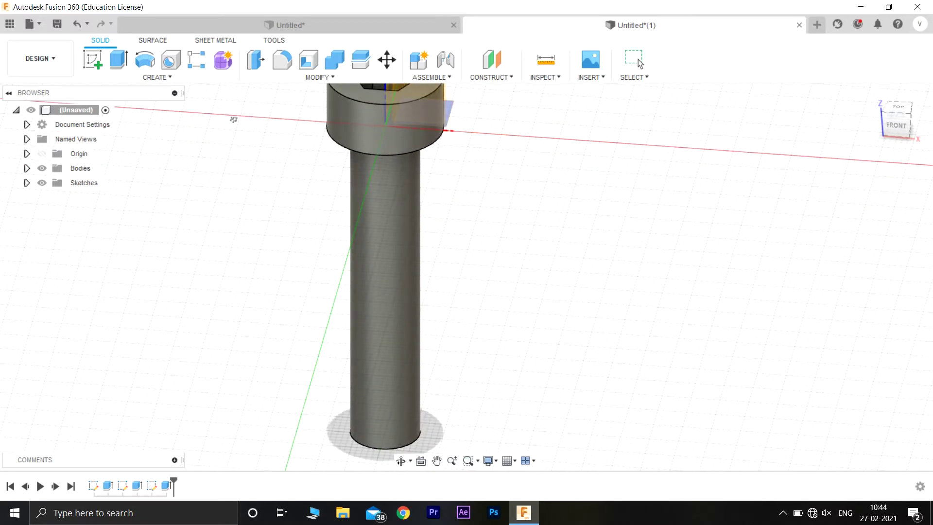
pyautogui.click(896, 126)
pyautogui.moveTo(896, 126); pyautogui.dragTo(895, 78)
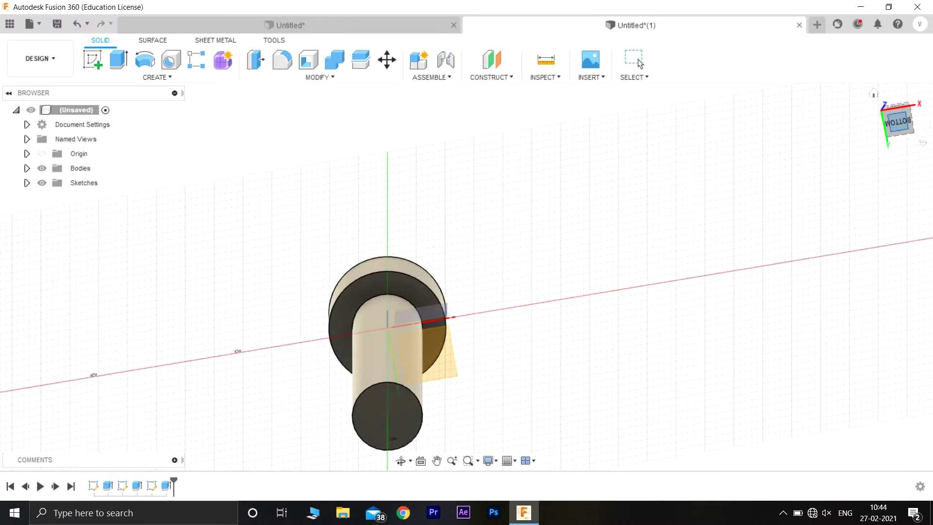
pyautogui.click(388, 416)
pyautogui.click(389, 423)
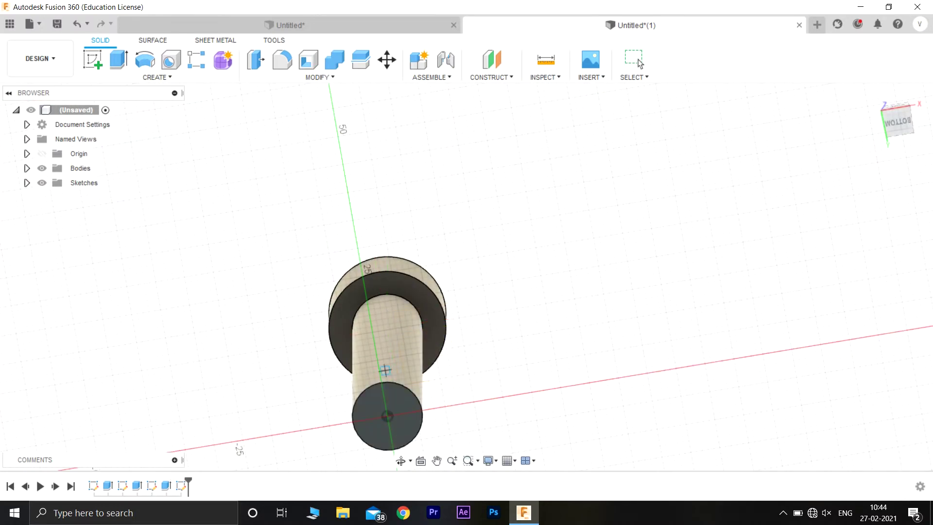
pyautogui.click(385, 370)
pyautogui.click(484, 362)
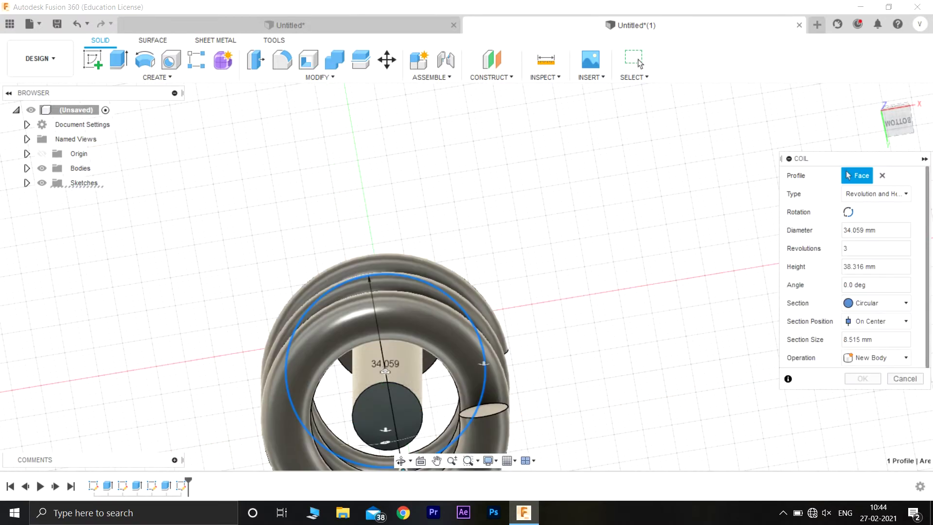
pyautogui.press('Escape')
# Add a full-length ISO Metric thread with designation M12x1.25 to the bolt shank's cylindrical face
pyautogui.moveTo(897, 110)
pyautogui.mouseDown()
pyautogui.moveTo(880, 194)
pyautogui.moveTo(882, 163)
pyautogui.mouseUp()
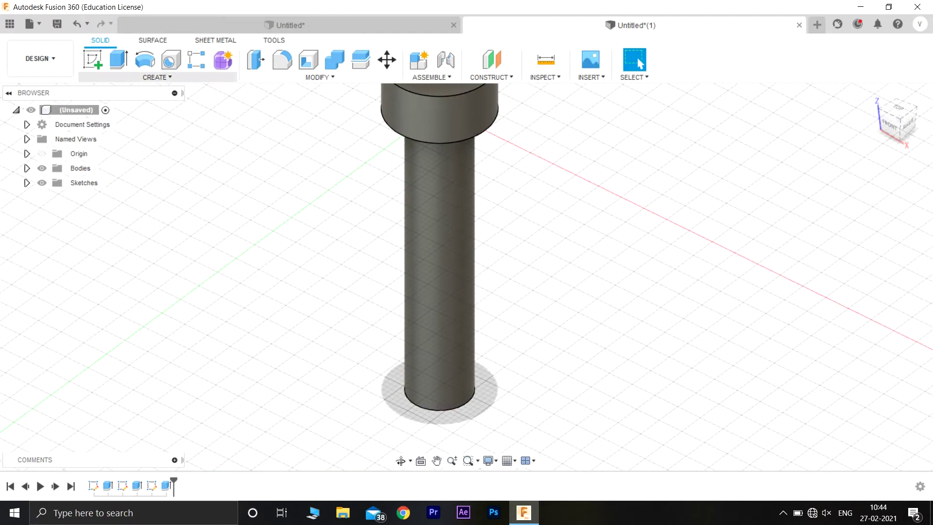
pyautogui.click(157, 77)
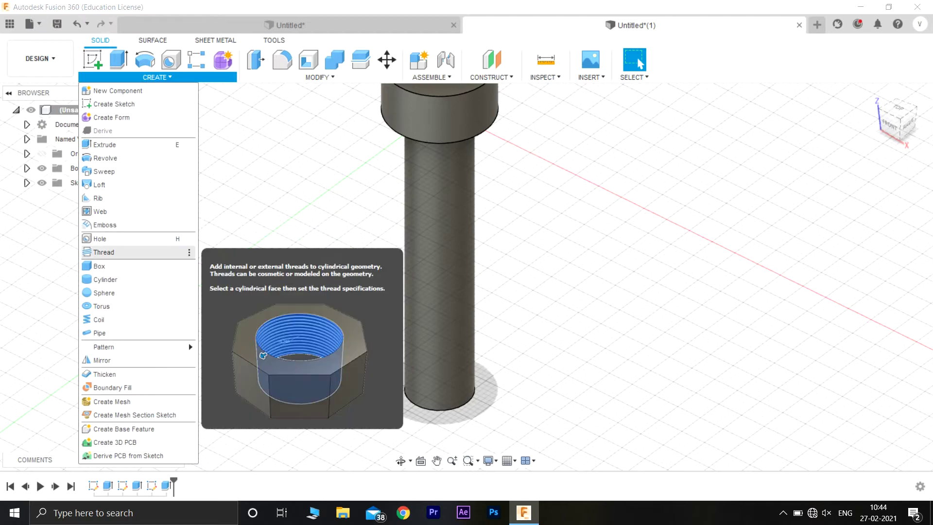
pyautogui.click(104, 252)
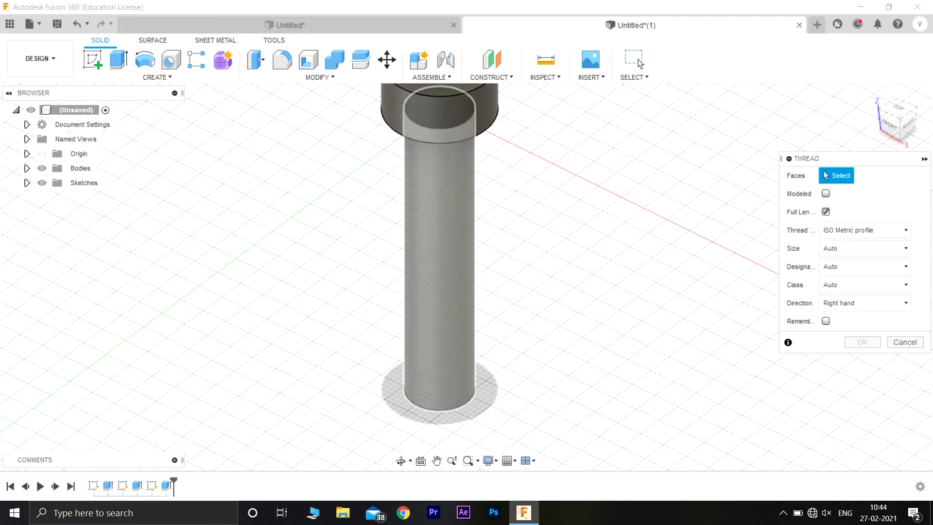
pyautogui.click(439, 229)
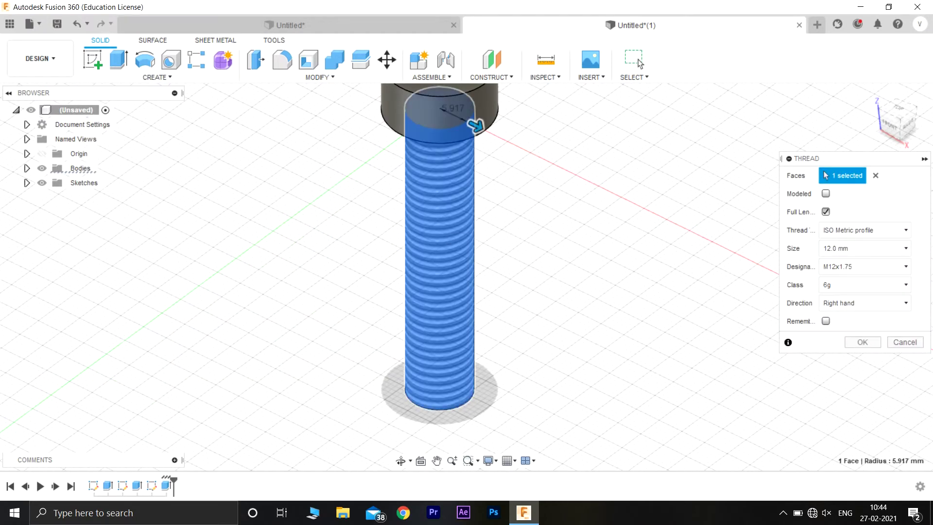
pyautogui.click(892, 267)
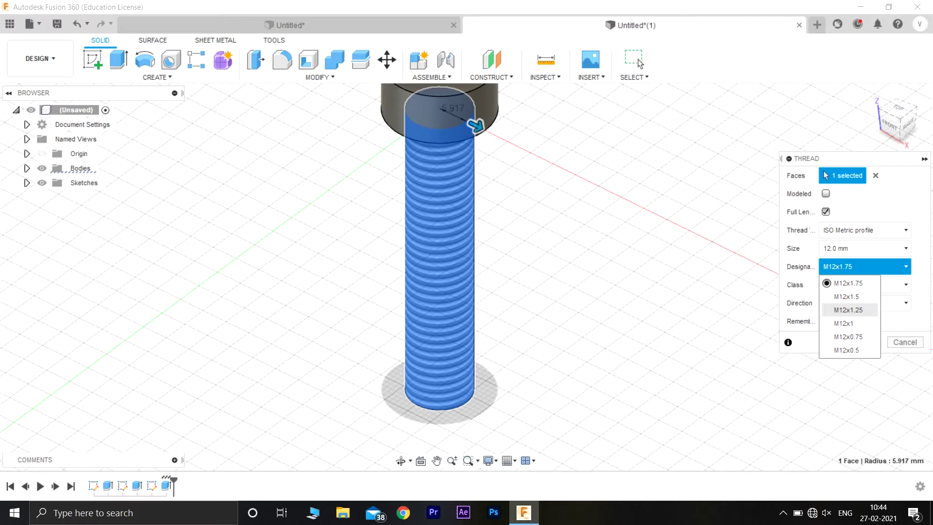
pyautogui.click(848, 309)
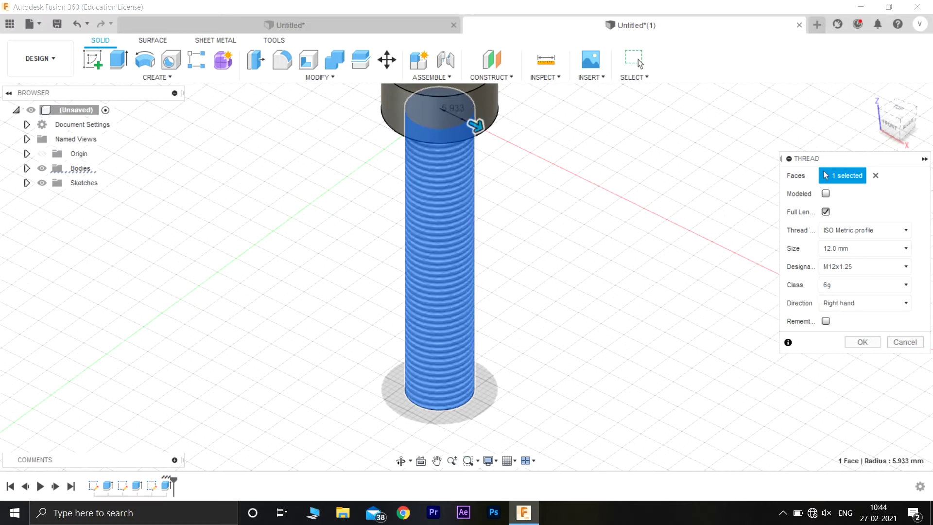
pyautogui.press('Return')
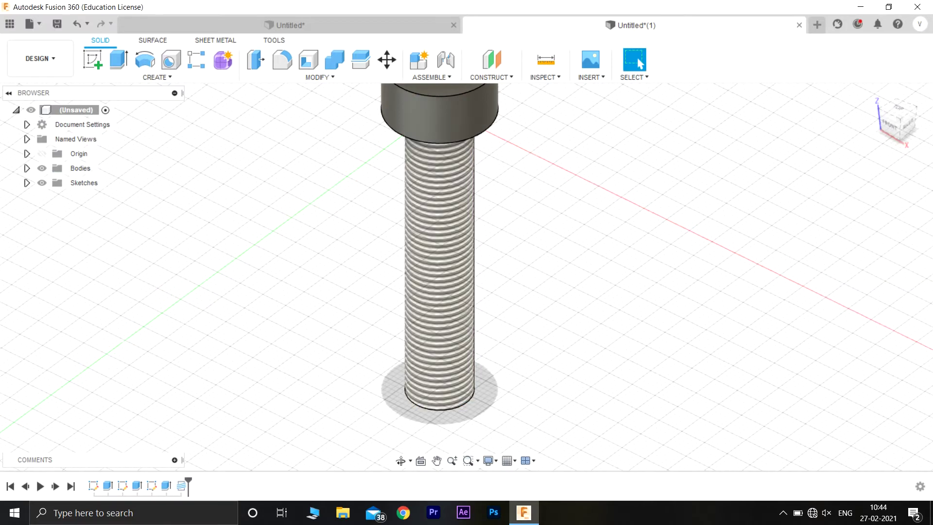
pyautogui.moveTo(905, 123)
pyautogui.mouseDown()
pyautogui.moveTo(903, 133)
pyautogui.moveTo(877, 100)
pyautogui.moveTo(893, 112)
pyautogui.mouseUp()
pyautogui.click(874, 93)
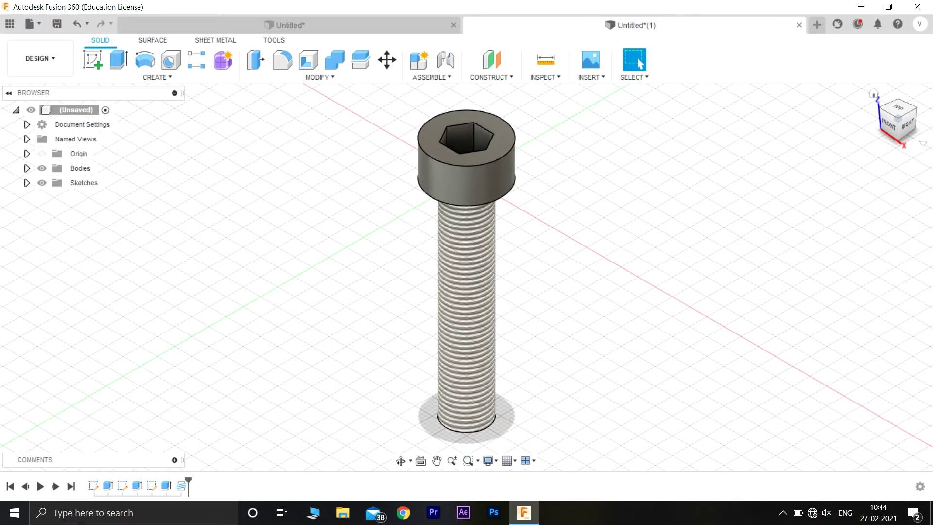
pyautogui.click(638, 60)
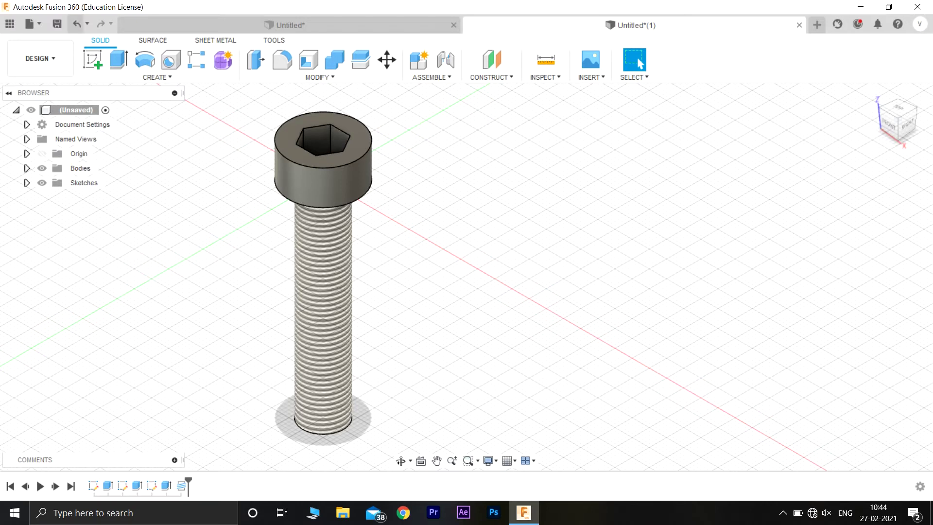
pyautogui.click(92, 59)
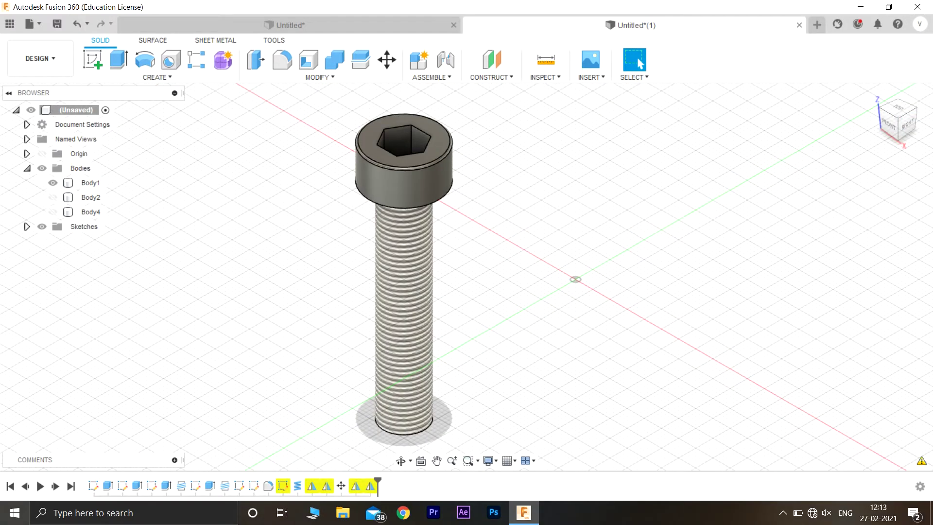
# Start a new sketch on the horizontal XY origin plane, looking from the top
pyautogui.click(899, 108)
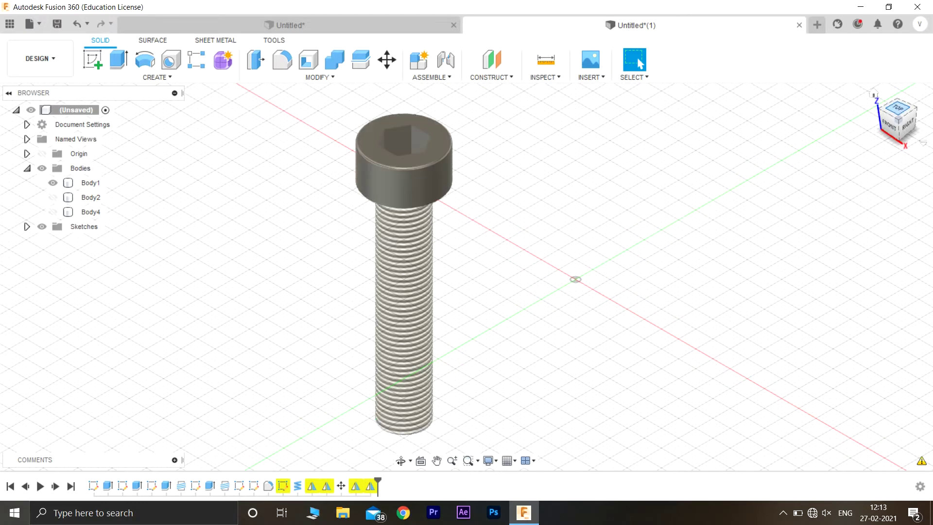
pyautogui.click(156, 76)
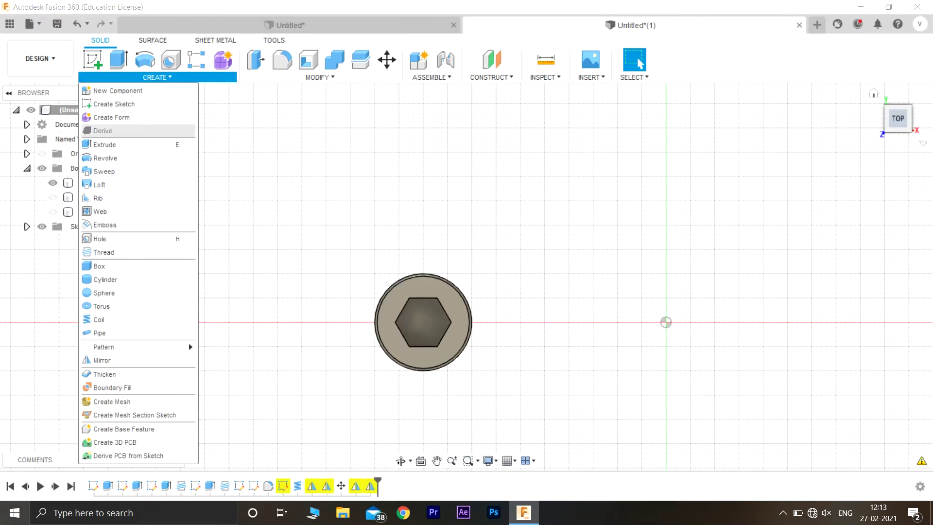
pyautogui.click(93, 59)
pyautogui.click(700, 288)
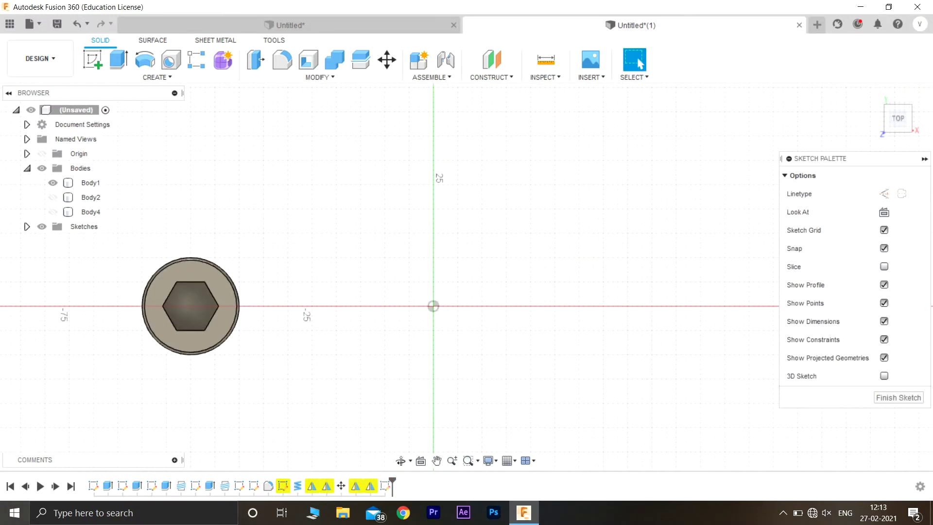
# Sketch a six-sided circumscribed polygon centred on the origin, 10 mm from centre to flat
pyautogui.click(157, 77)
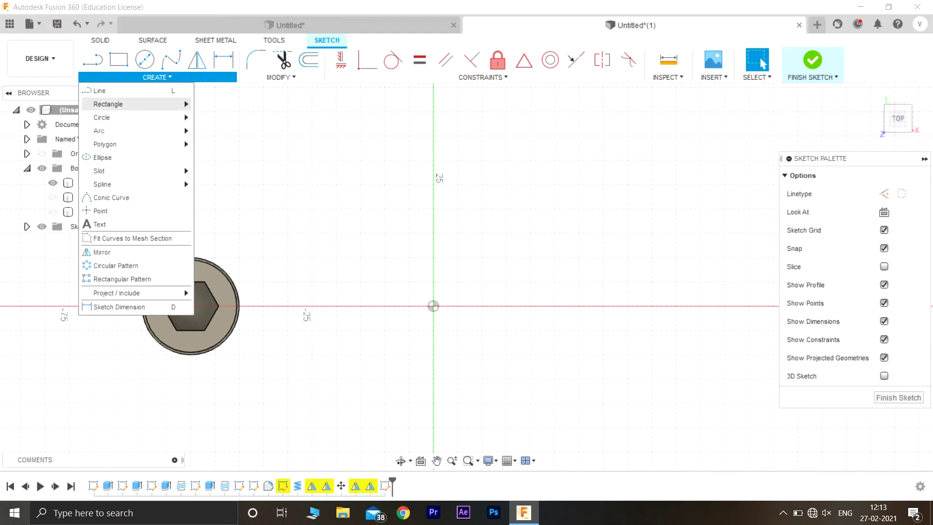
pyautogui.click(145, 60)
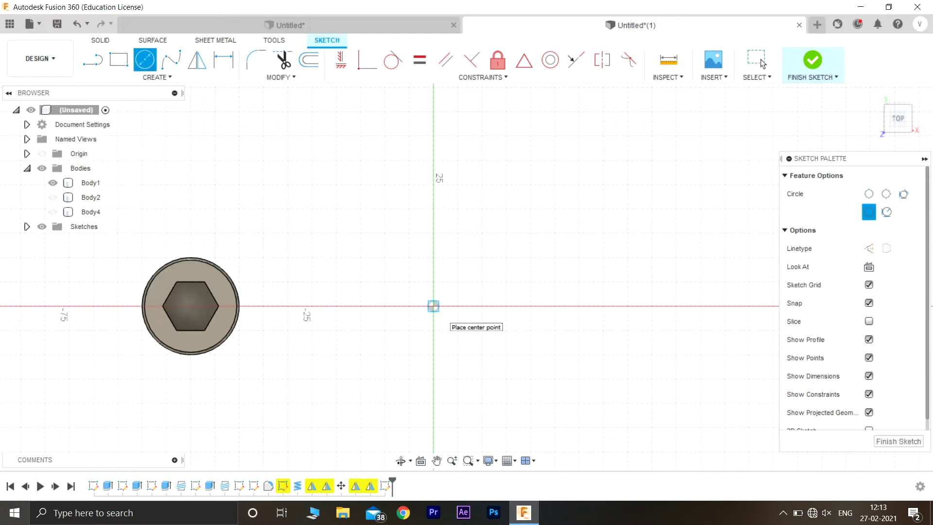
pyautogui.click(157, 77)
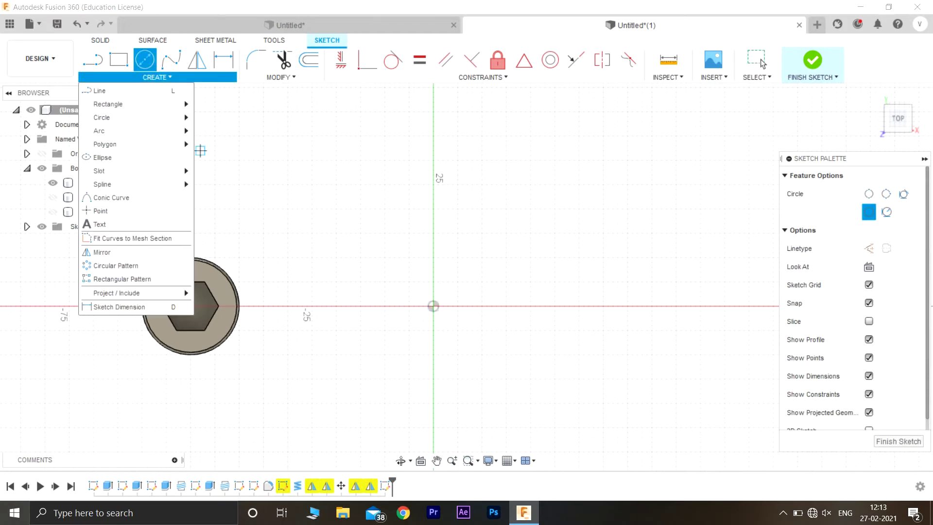
pyautogui.moveTo(105, 144)
pyautogui.click(234, 144)
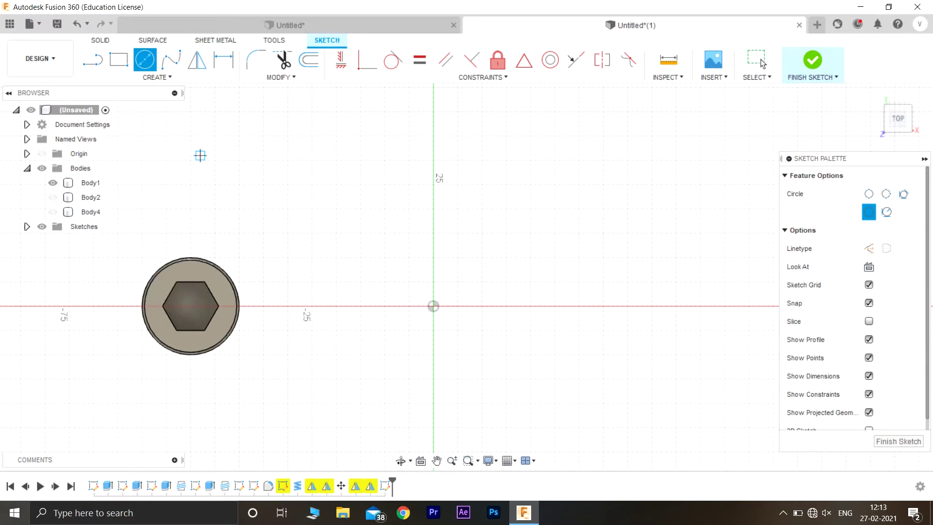
pyautogui.click(433, 306)
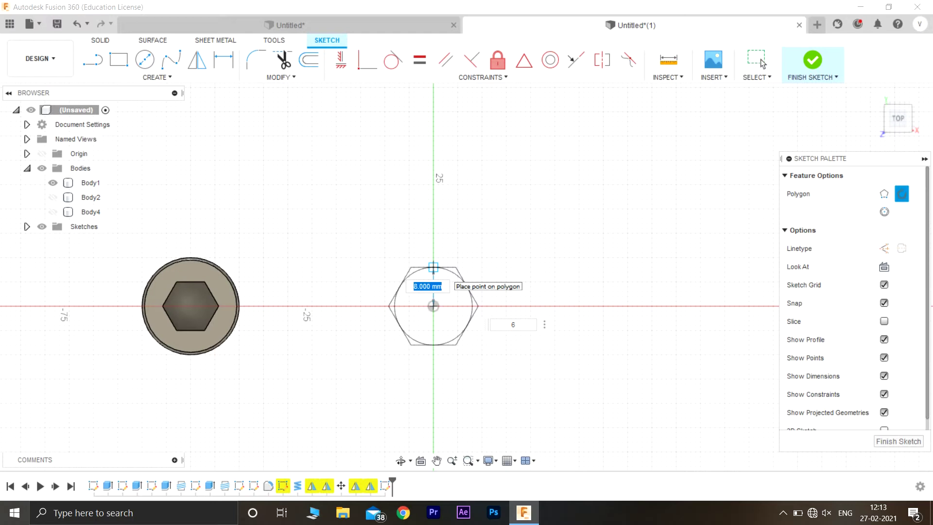
pyautogui.press('Tab')
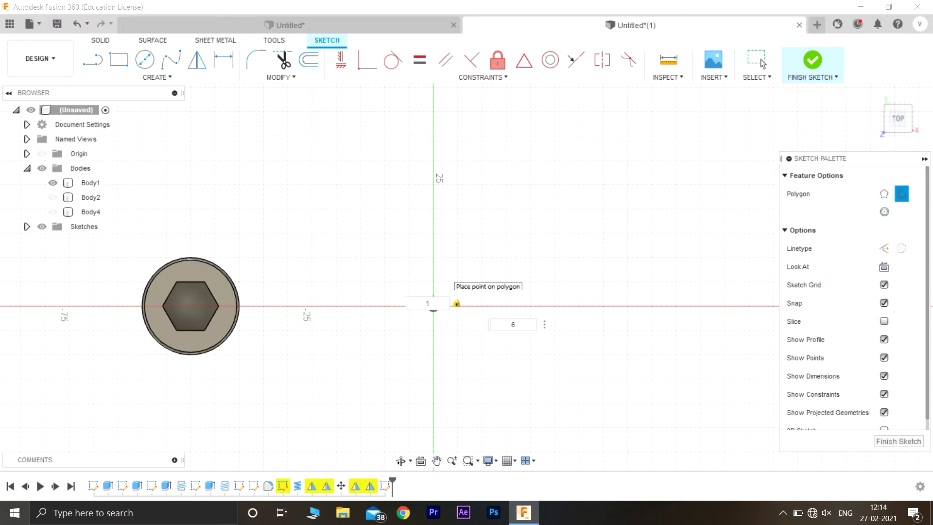
pyautogui.write('1')
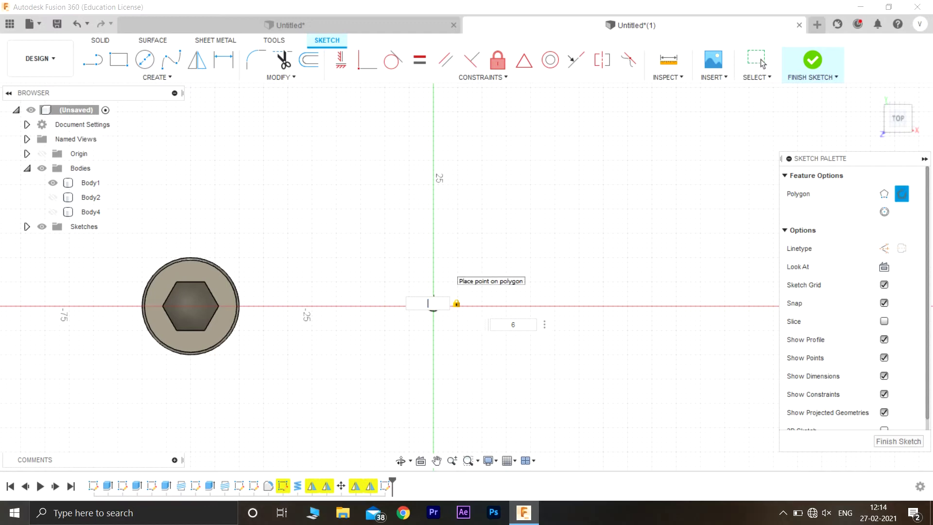
pyautogui.write('20')
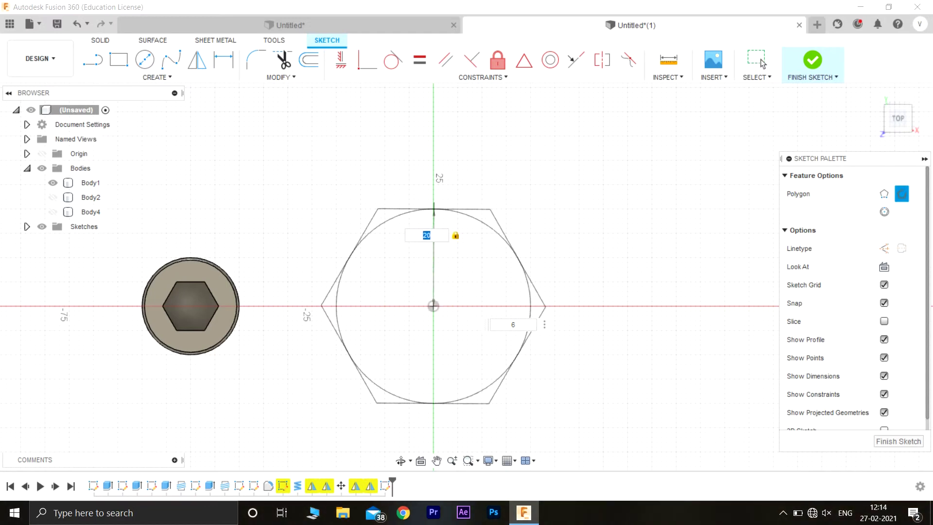
pyautogui.write('1')
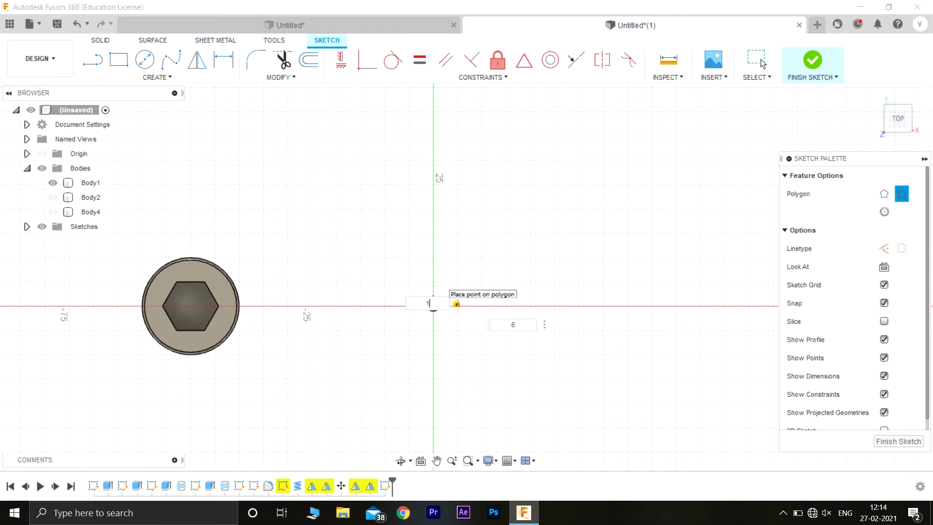
pyautogui.press('Tab')
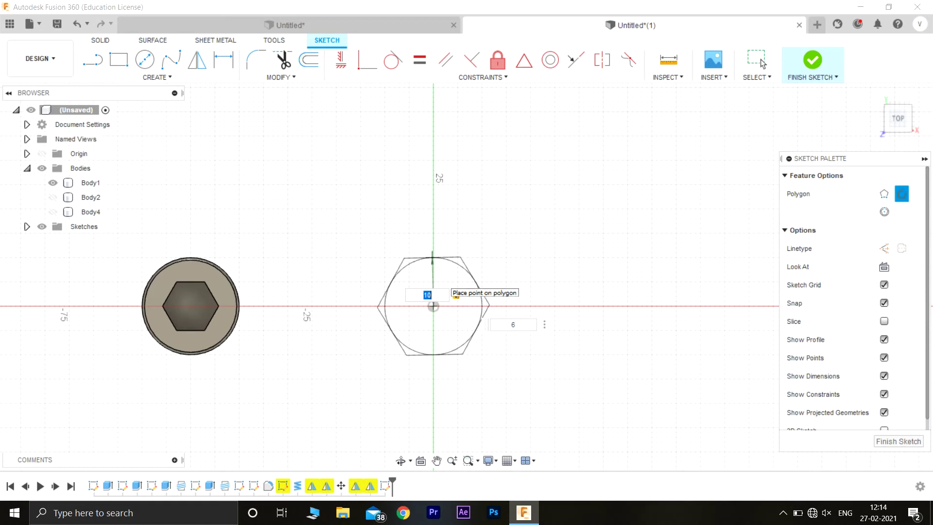
pyautogui.press('Return')
pyautogui.click(760, 59)
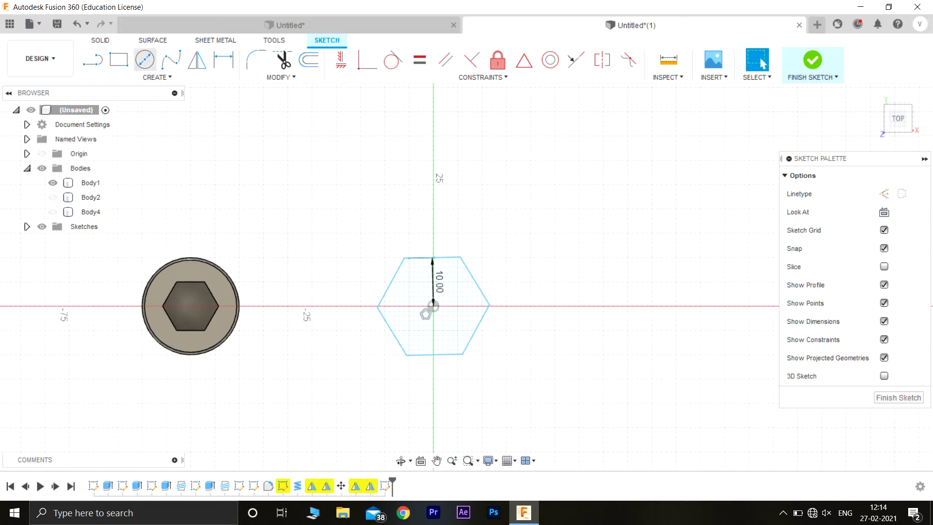
# Sketch a 12 mm diameter circle centred on the origin inside the hexagon and finish the sketch
pyautogui.press('c')
pyautogui.click(433, 306)
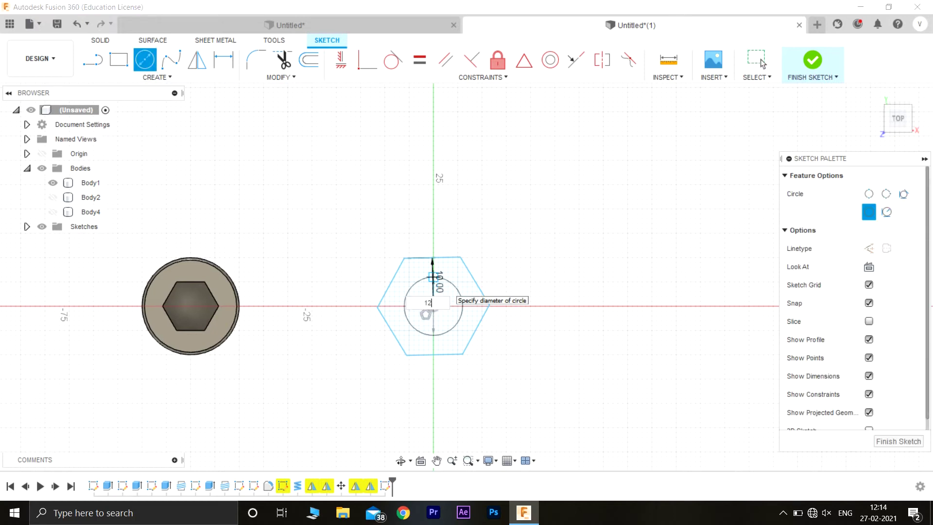
pyautogui.press('Return')
pyautogui.press('Escape')
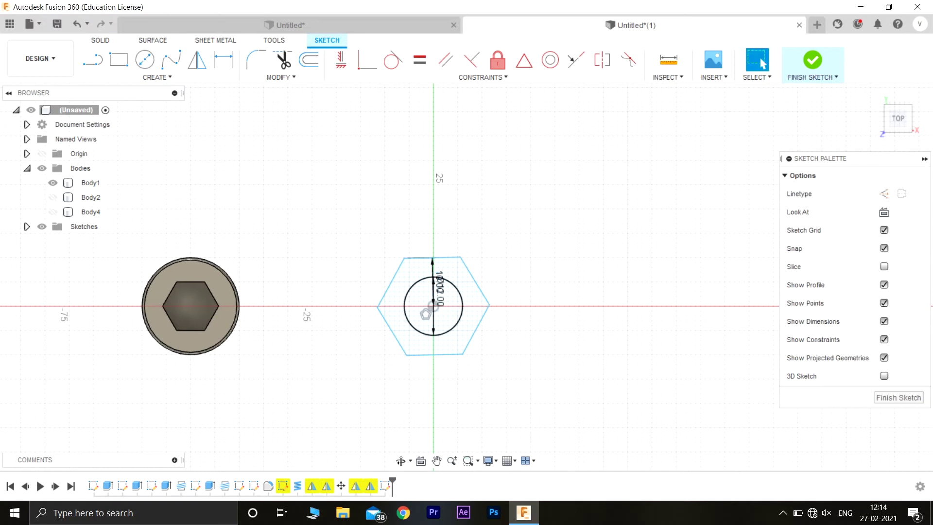
pyautogui.click(813, 59)
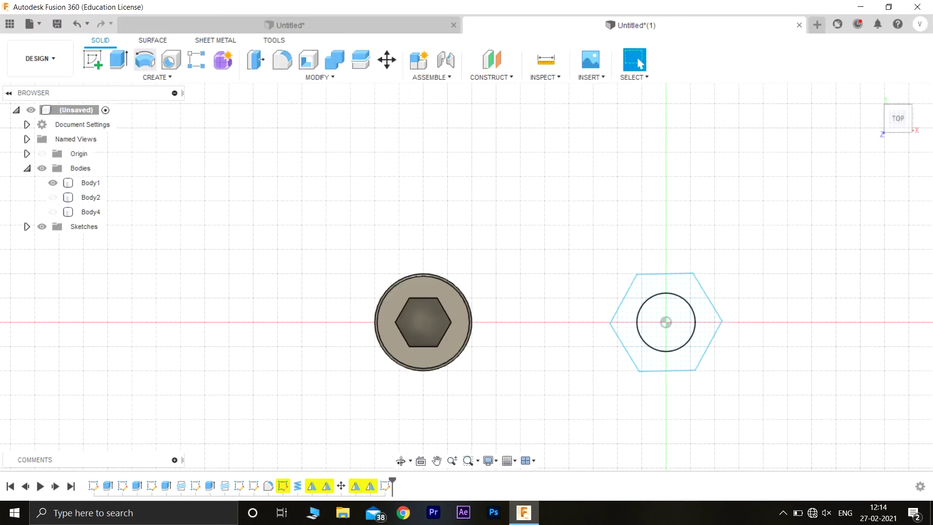
# Extrude the hexagonal ring profile 8 mm upward as a new body to form the nut
pyautogui.click(118, 59)
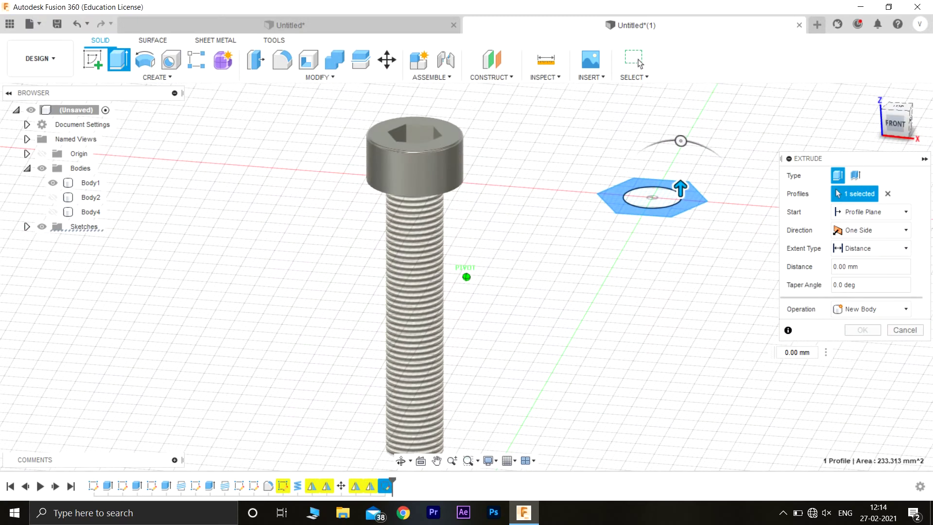
pyautogui.write('8')
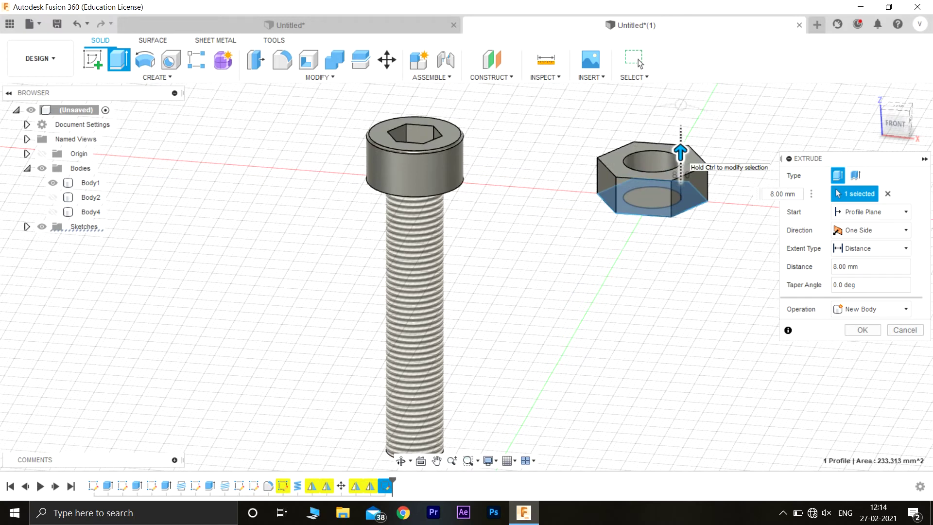
pyautogui.write('10')
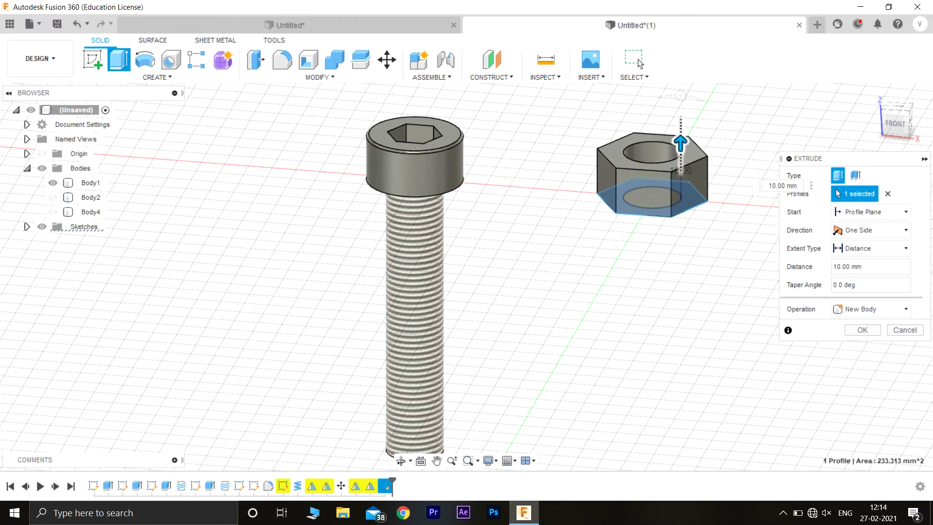
pyautogui.moveTo(681, 145); pyautogui.dragTo(683, 153)
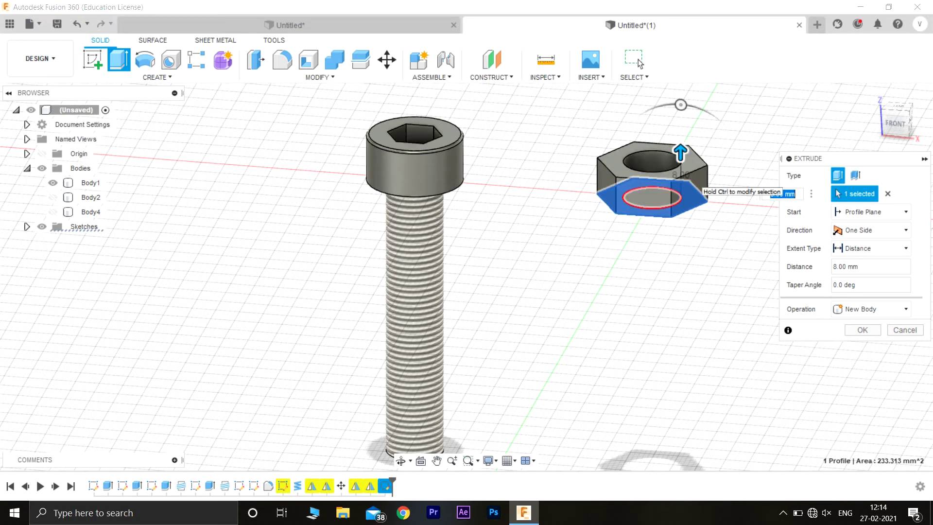
pyautogui.press('Return')
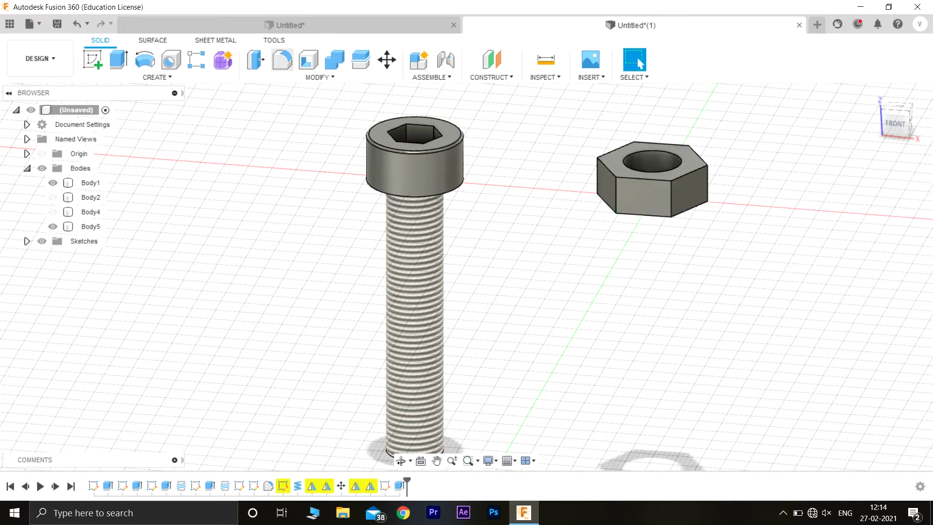
# Fillet the twelve outer edges of the nut's top and bottom hexagonal faces with a 0.5 mm radius
pyautogui.click(282, 59)
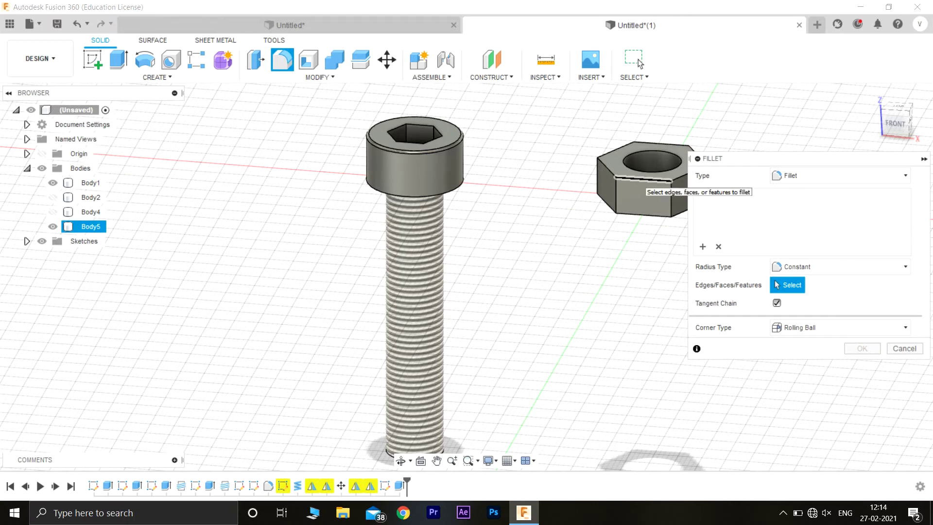
pyautogui.click(636, 179)
pyautogui.moveTo(898, 124); pyautogui.dragTo(883, 124)
pyautogui.click(655, 192)
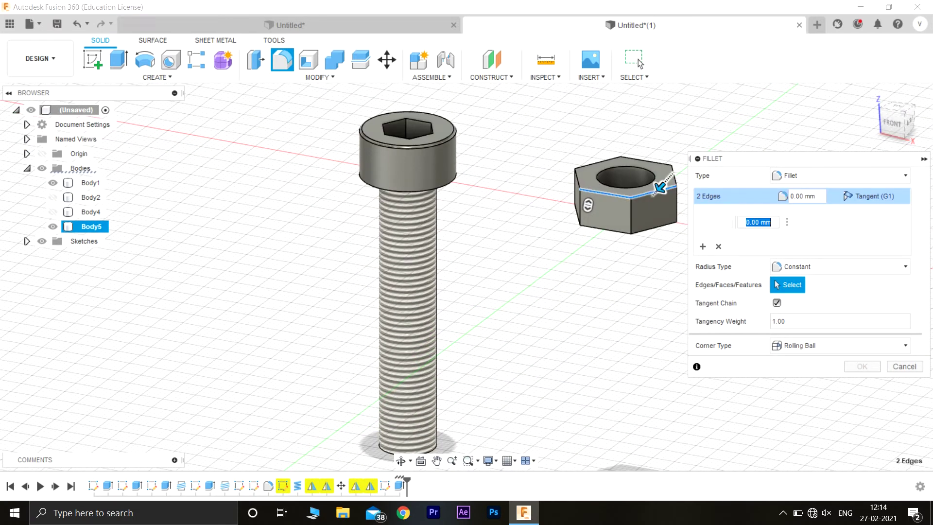
pyautogui.click(674, 175)
pyautogui.click(655, 162)
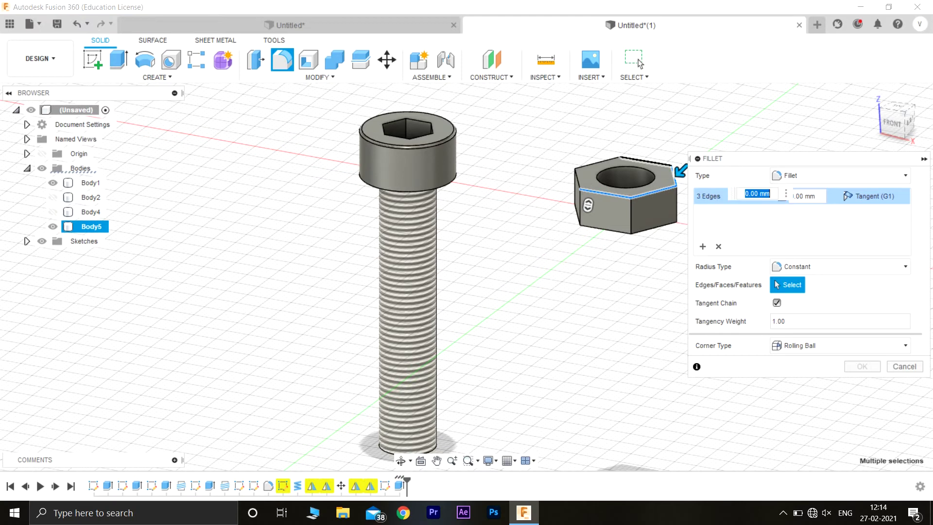
pyautogui.click(598, 163)
pyautogui.click(577, 180)
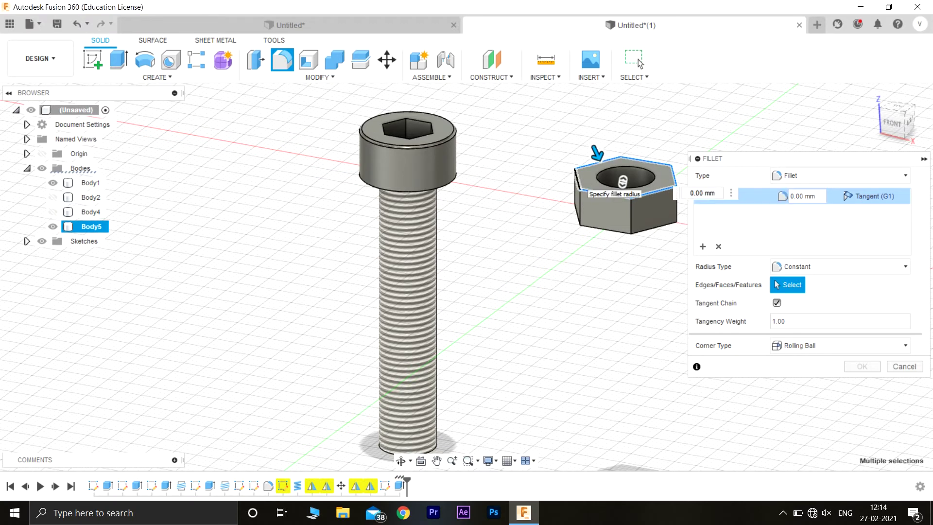
pyautogui.click(601, 230)
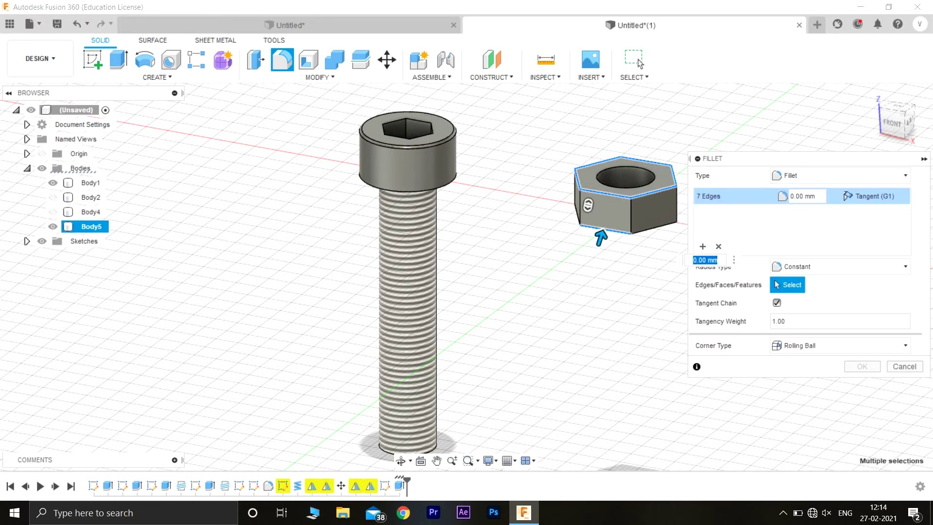
pyautogui.click(654, 228)
pyautogui.moveTo(905, 116)
pyautogui.mouseDown()
pyautogui.moveTo(885, 121)
pyautogui.moveTo(884, 80)
pyautogui.mouseUp()
pyautogui.moveTo(590, 122); pyautogui.dragTo(556, 242, button='middle')
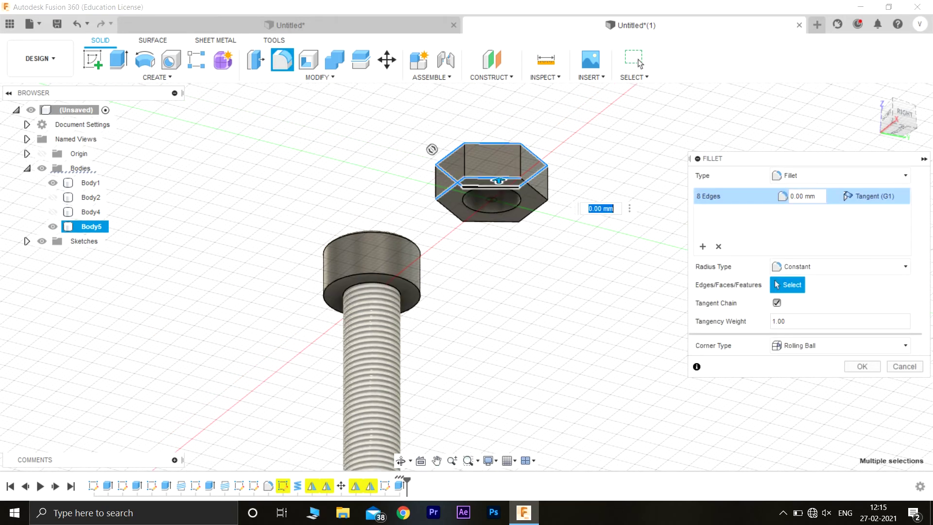
pyautogui.click(535, 189)
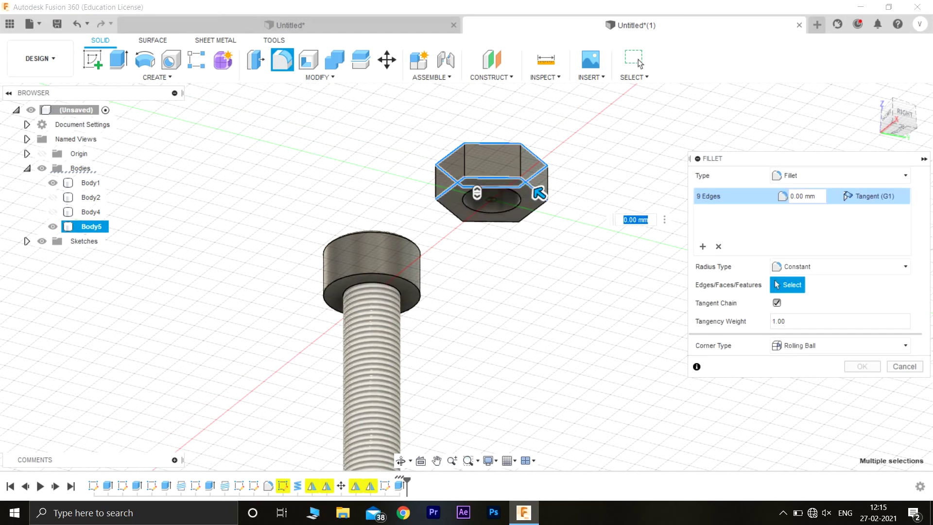
pyautogui.click(485, 222)
pyautogui.click(532, 212)
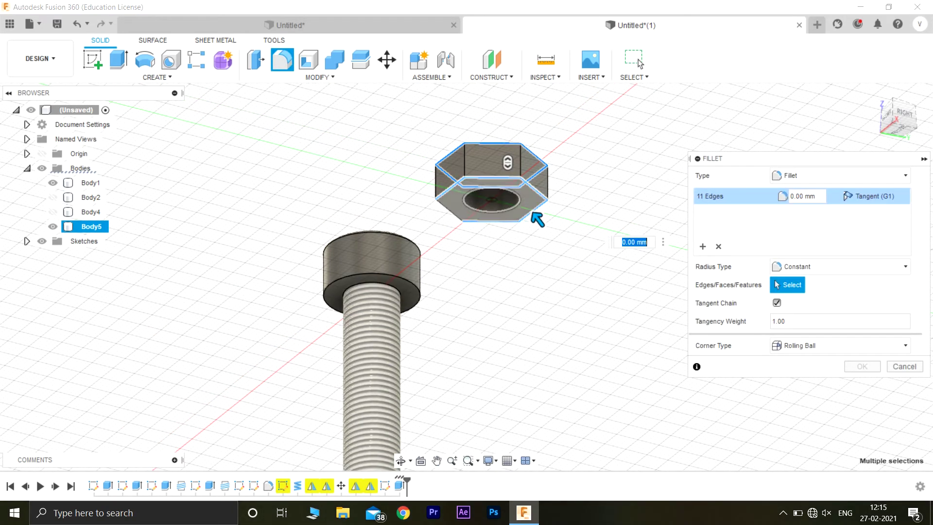
pyautogui.click(448, 210)
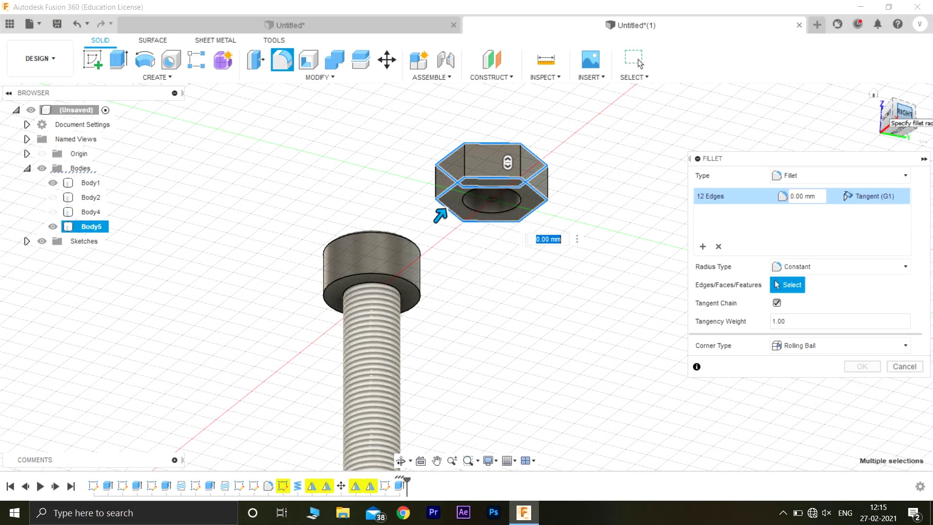
pyautogui.moveTo(896, 111); pyautogui.dragTo(893, 151)
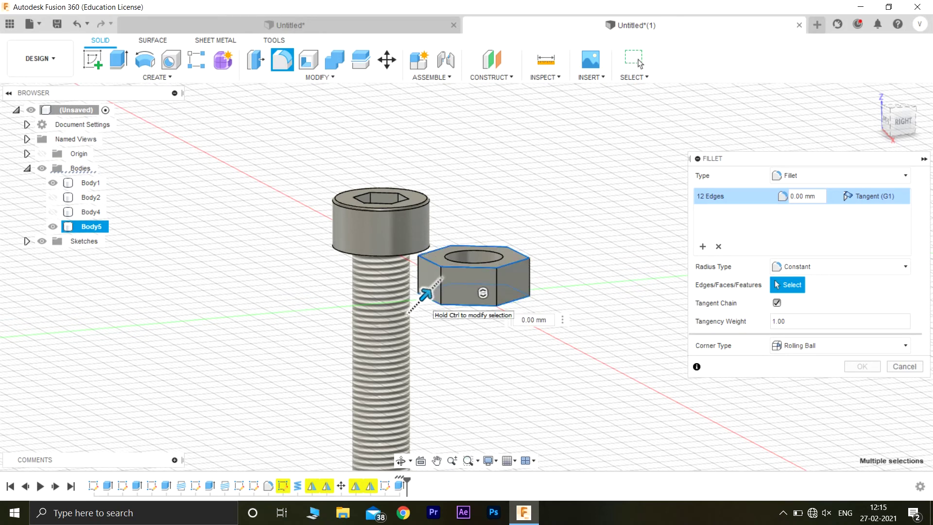
pyautogui.write('0.5')
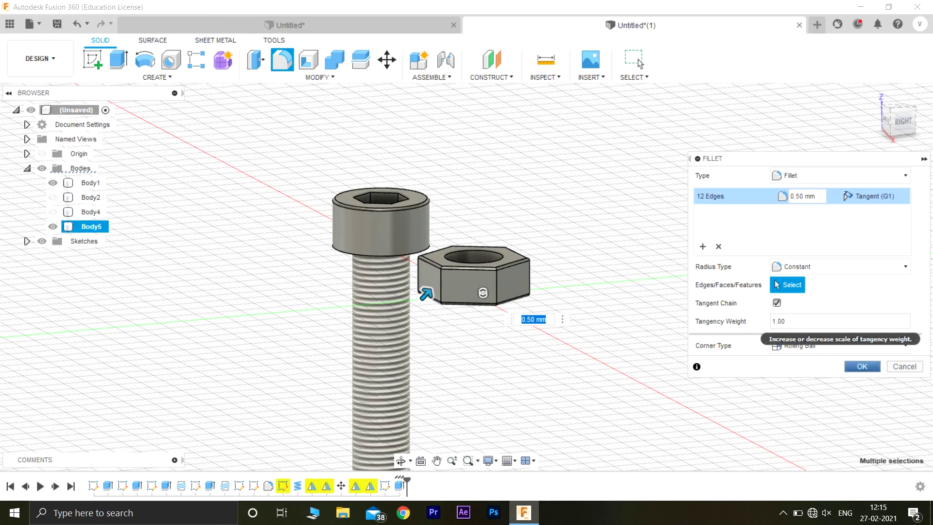
pyautogui.press('Return')
# Add a full-length ISO Metric thread with designation M12x1.25 to the nut's cylindrical hole face
pyautogui.moveTo(467, 277)
pyautogui.keyDown('shift'); pyautogui.mouseDown(button='middle')
pyautogui.moveTo(523, 325)
pyautogui.moveTo(521, 302)
pyautogui.moveTo(526, 376)
pyautogui.mouseUp(button='middle'); pyautogui.keyUp('shift')
pyautogui.click(157, 77)
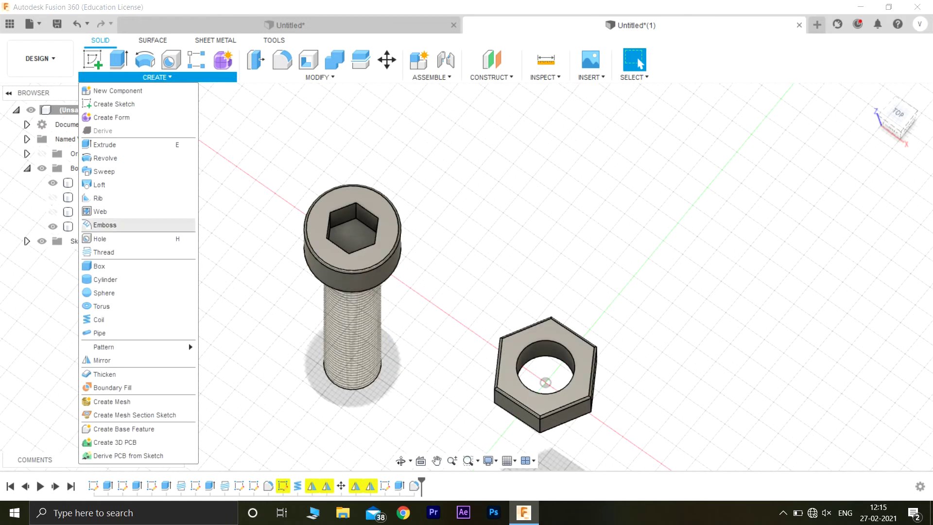
pyautogui.click(104, 253)
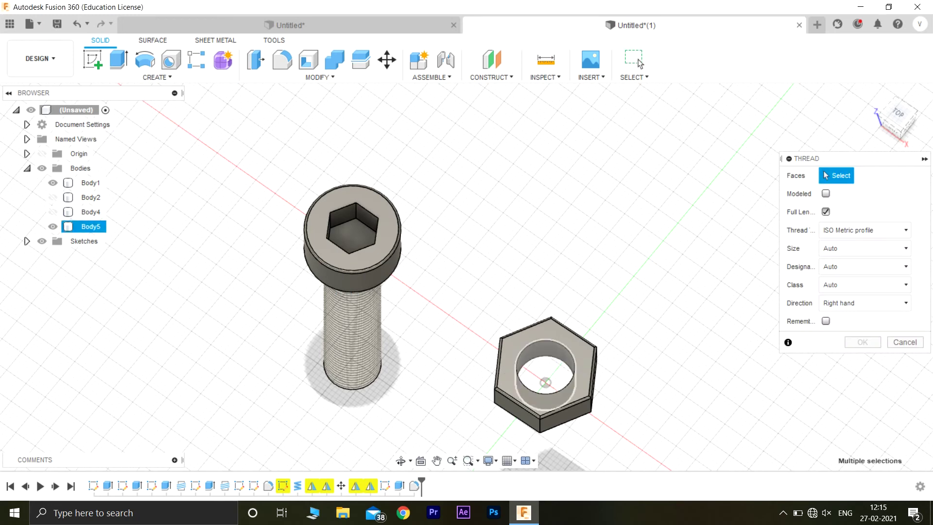
pyautogui.click(546, 382)
pyautogui.click(864, 267)
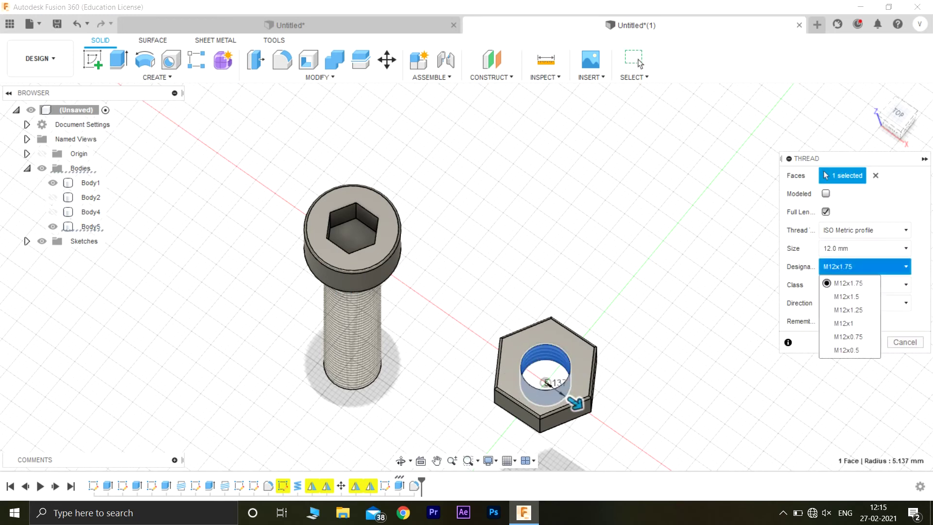
pyautogui.click(854, 310)
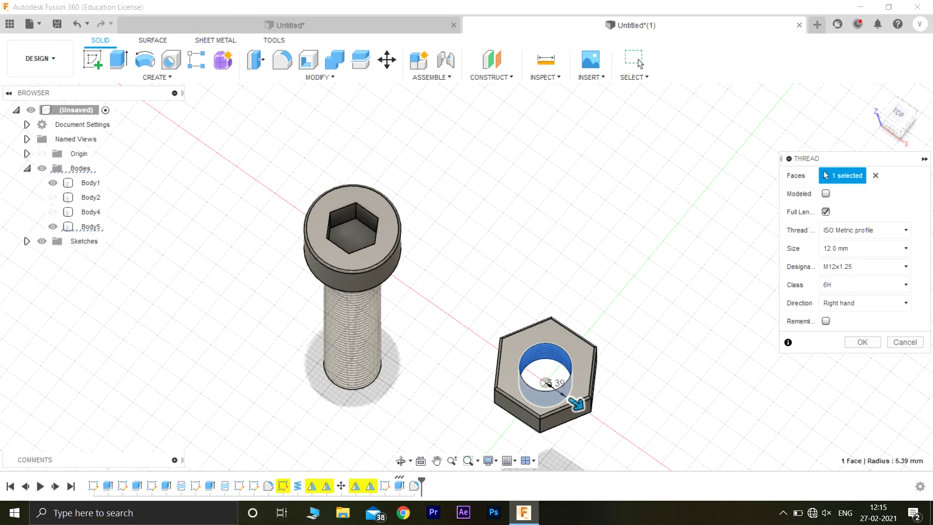
pyautogui.press('Return')
# Switch from the Design workspace to the Render workspace with the bolt and nut in view
pyautogui.moveTo(546, 383)
pyautogui.mouseDown(button='middle')
pyautogui.moveTo(573, 281)
pyautogui.moveTo(516, 278)
pyautogui.moveTo(543, 181)
pyautogui.moveTo(538, 236)
pyautogui.mouseUp(button='middle')
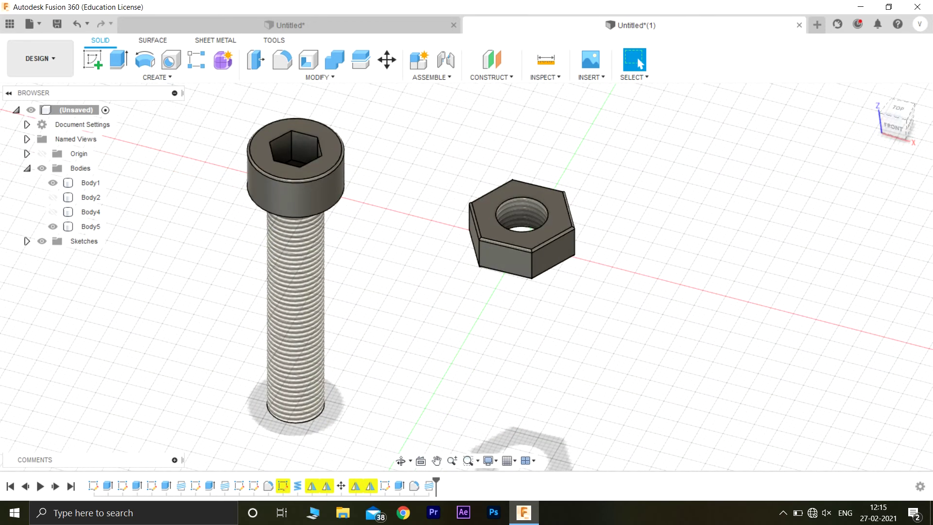
pyautogui.click(59, 68)
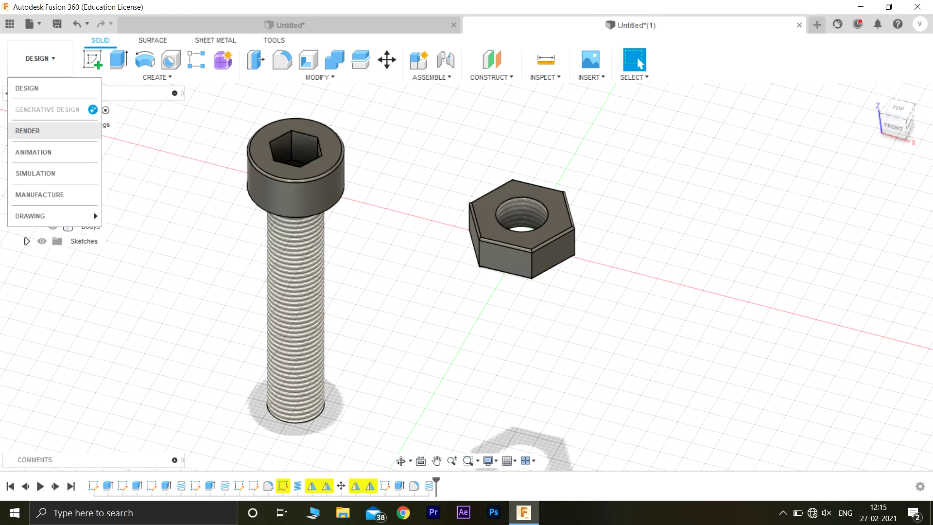
pyautogui.click(29, 131)
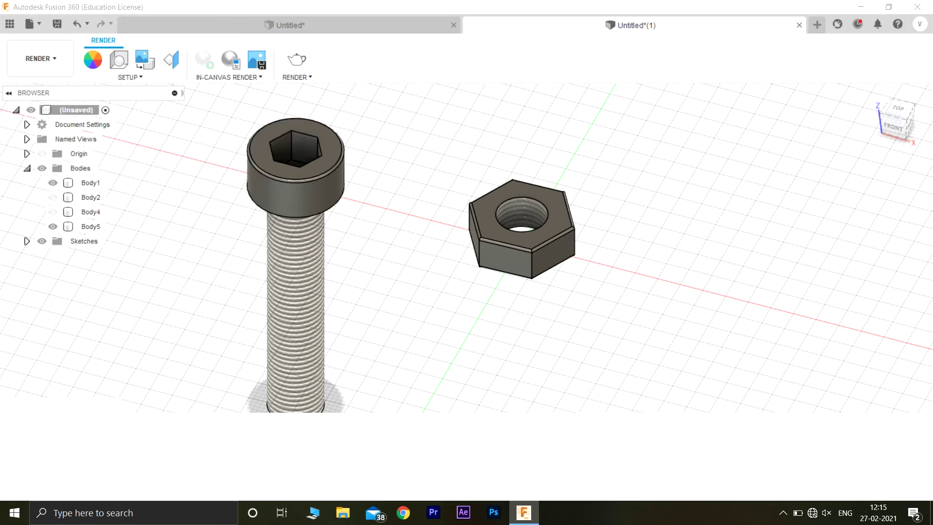
pyautogui.scroll(-4, 574, 194)
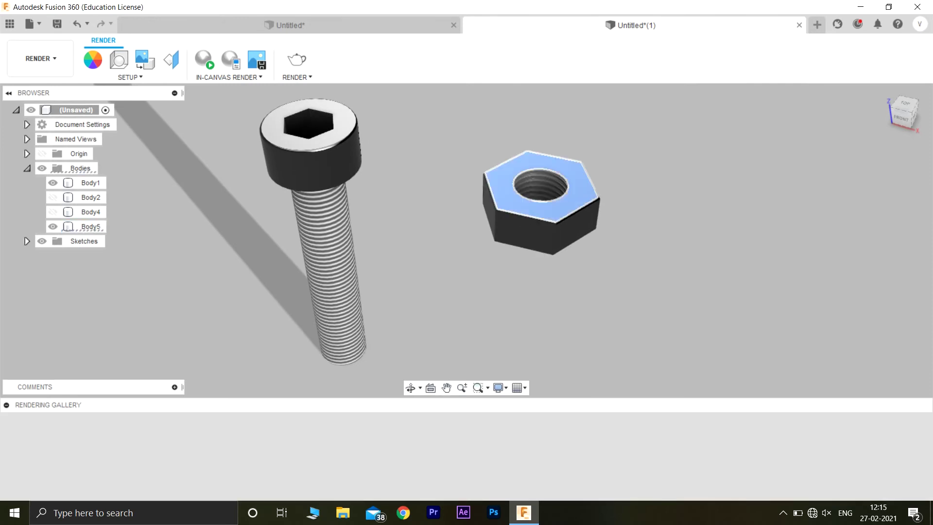
# Open the appearance settings for the nut and expand the Stainless category within the Metal library
pyautogui.rightClick(516, 207)
pyautogui.click(558, 189)
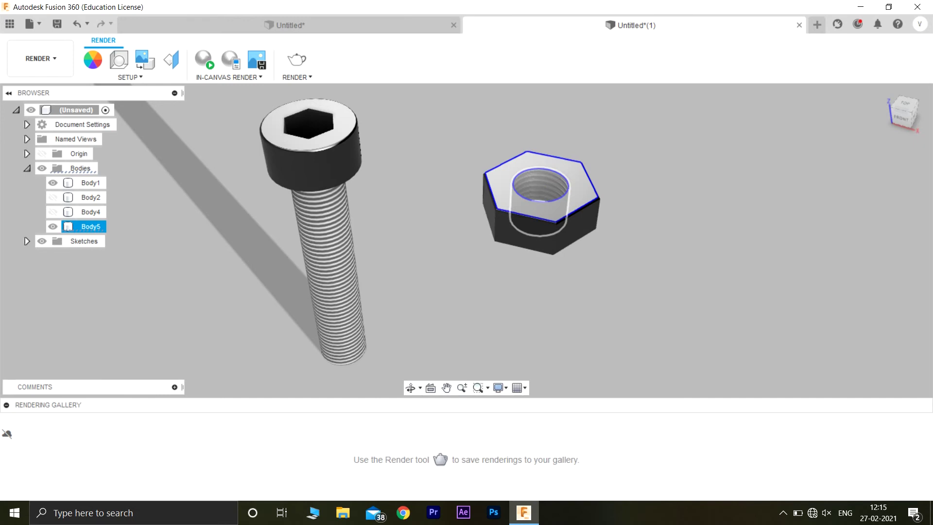
pyautogui.scroll(-5, 797, 319)
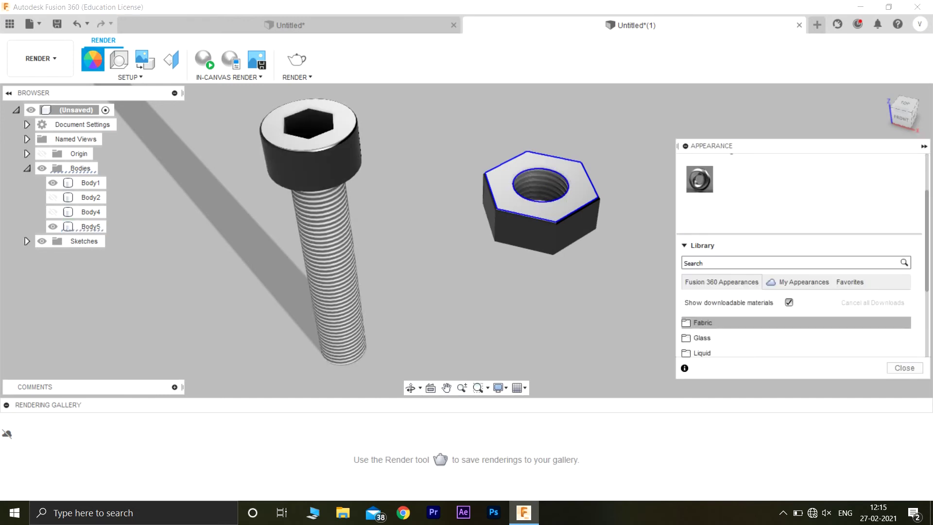
pyautogui.click(701, 259)
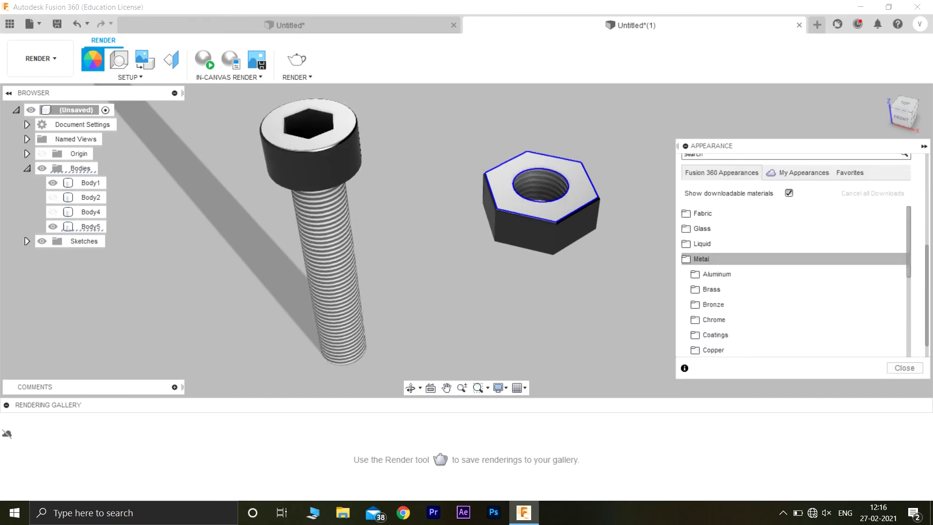
pyautogui.scroll(-1, 797, 265)
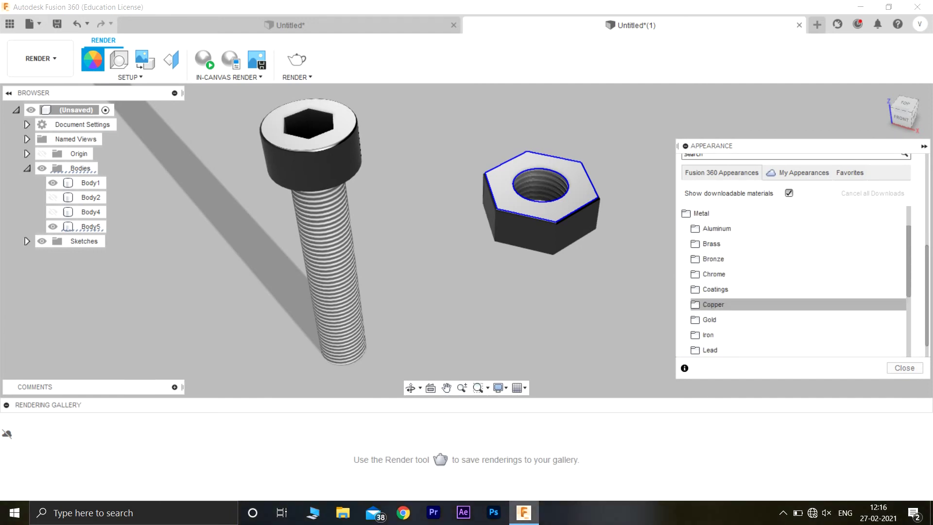
pyautogui.scroll(-1, 797, 313)
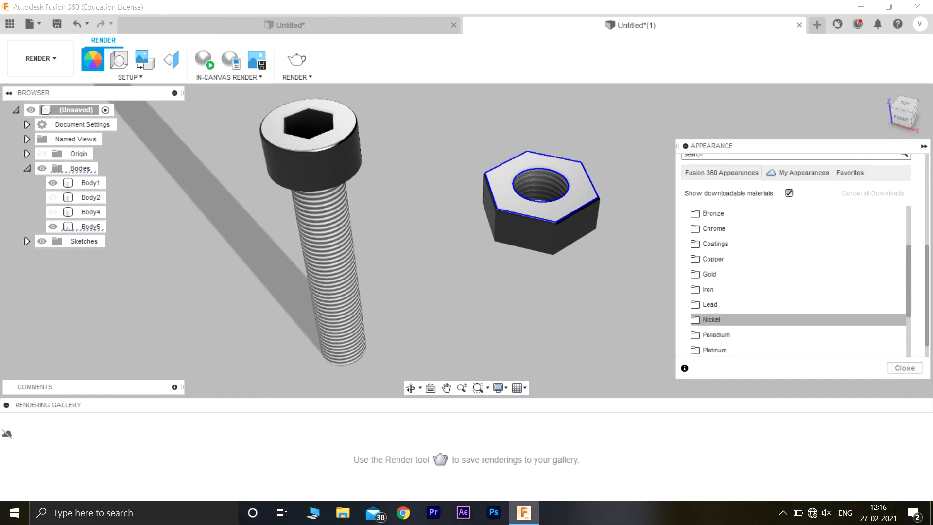
pyautogui.scroll(-1, 797, 334)
pyautogui.scroll(-1, 797, 334)
pyautogui.click(716, 290)
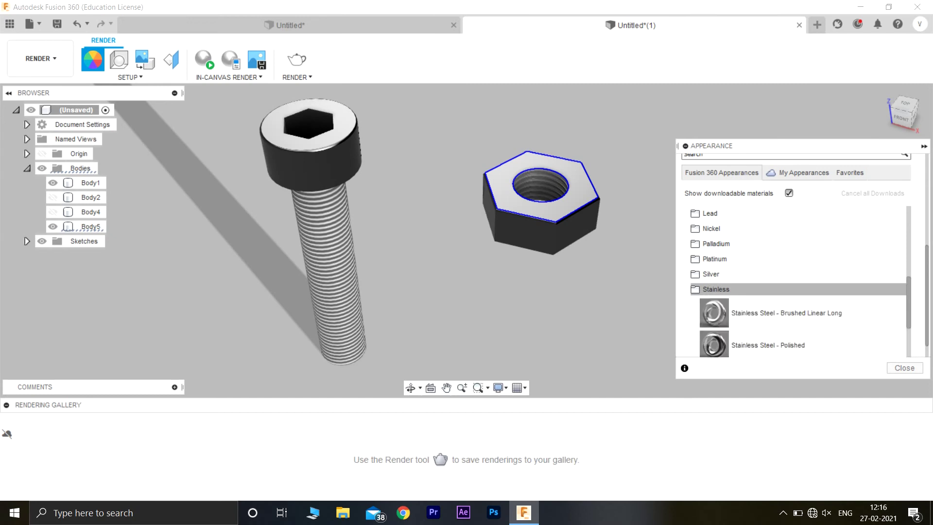
# Expand the Steel category of the Metal library and apply the Steel - Cast appearance to the nut
pyautogui.scroll(-1, 798, 331)
pyautogui.scroll(-1, 797, 296)
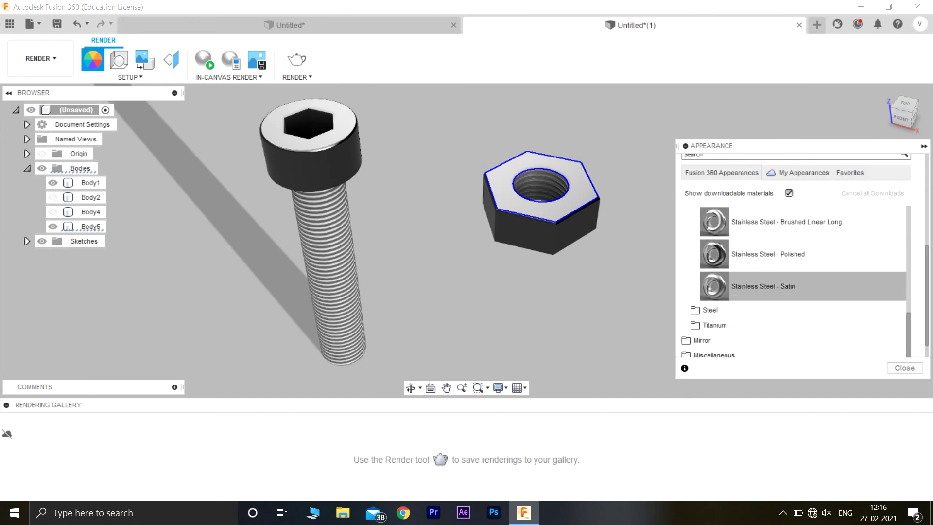
pyautogui.scroll(1, 797, 297)
pyautogui.scroll(-2, 798, 297)
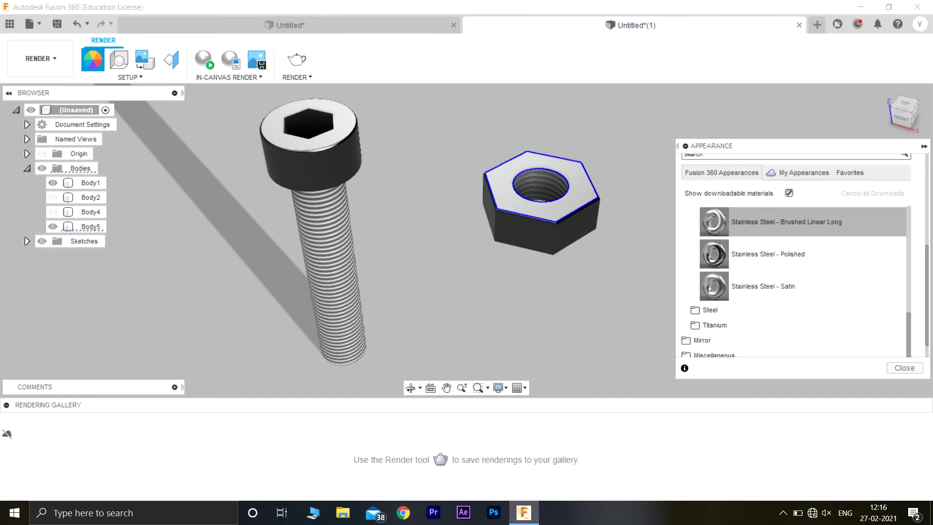
pyautogui.click(712, 245)
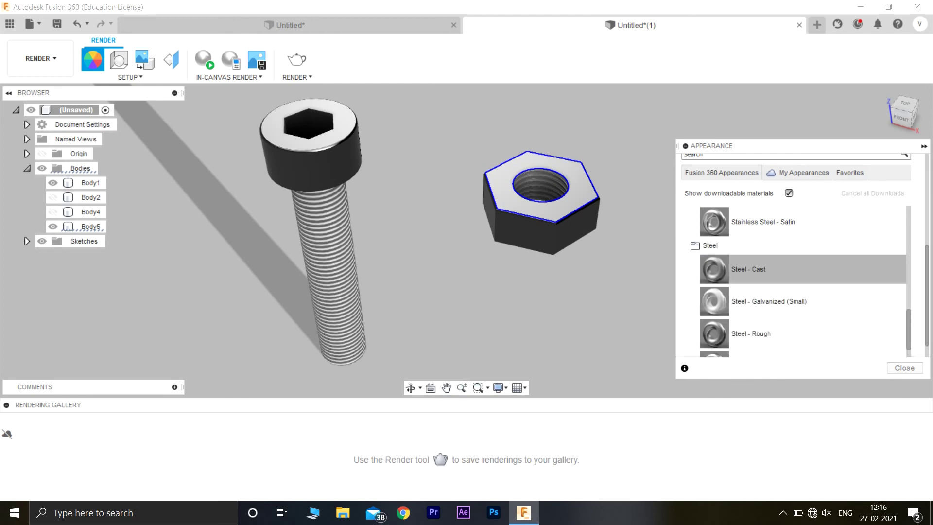
pyautogui.moveTo(749, 269); pyautogui.dragTo(577, 195)
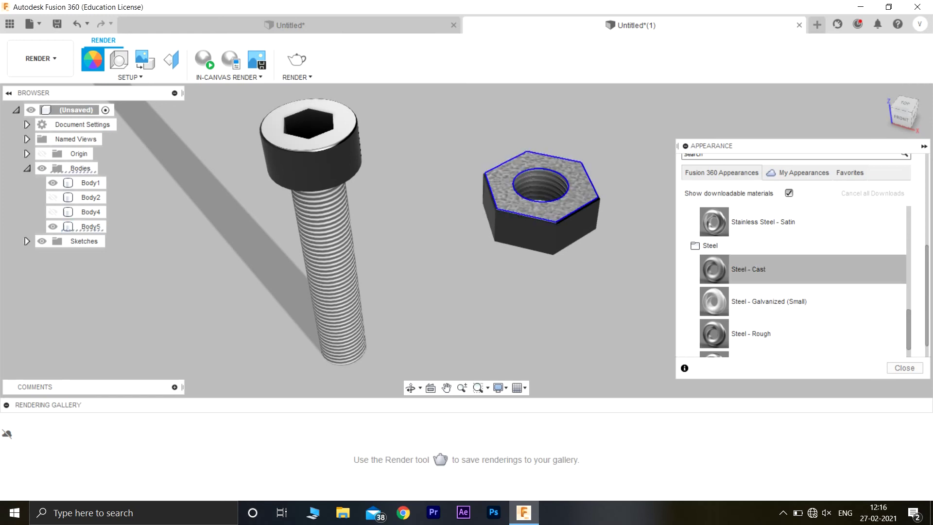
# Apply the Steel - Cast appearance to the bolt and collapse the appearance settings
pyautogui.moveTo(748, 269); pyautogui.dragTo(341, 169)
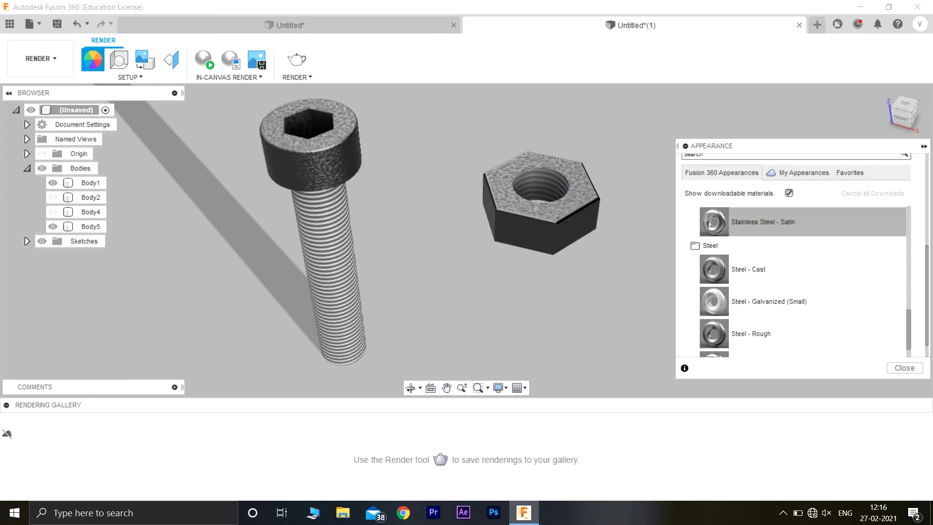
pyautogui.scroll(-1, 666, 160)
pyautogui.scroll(-2, 645, 191)
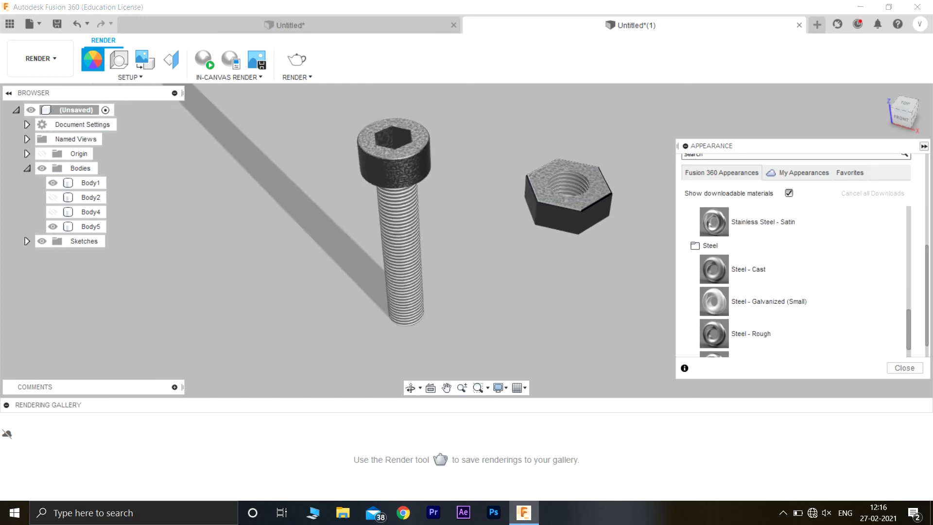
pyautogui.click(924, 146)
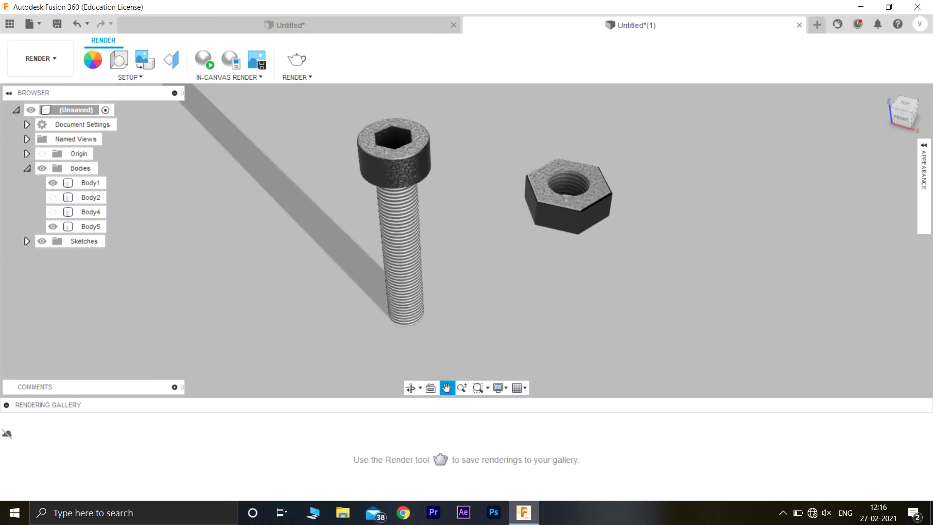
pyautogui.moveTo(559, 194); pyautogui.dragTo(584, 235, button='middle')
# Return to the Design workspace and switch from there to the Simulation workspace
pyautogui.click(53, 59)
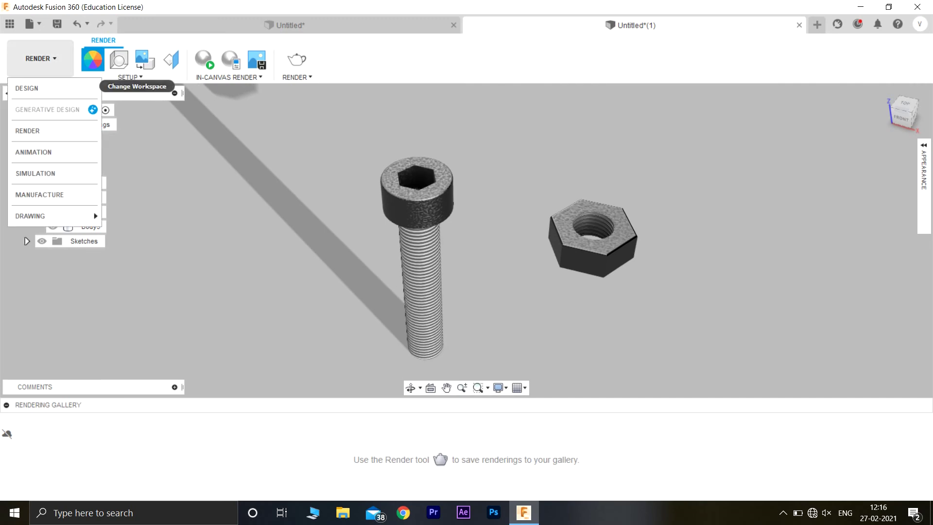
pyautogui.click(26, 88)
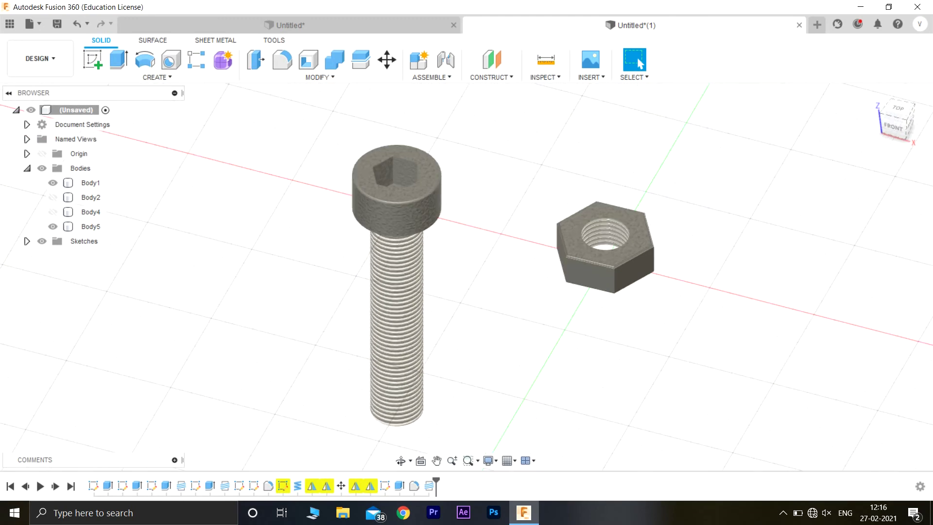
pyautogui.click(41, 58)
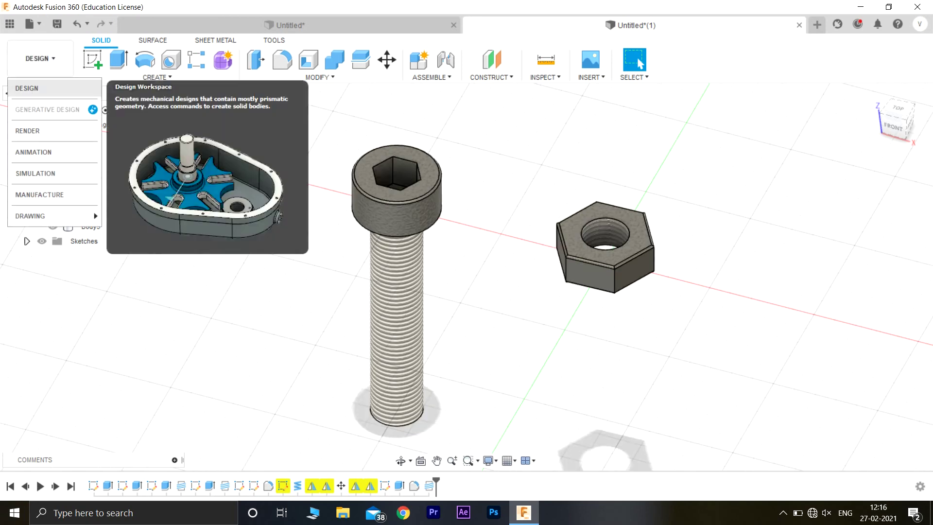
pyautogui.click(35, 174)
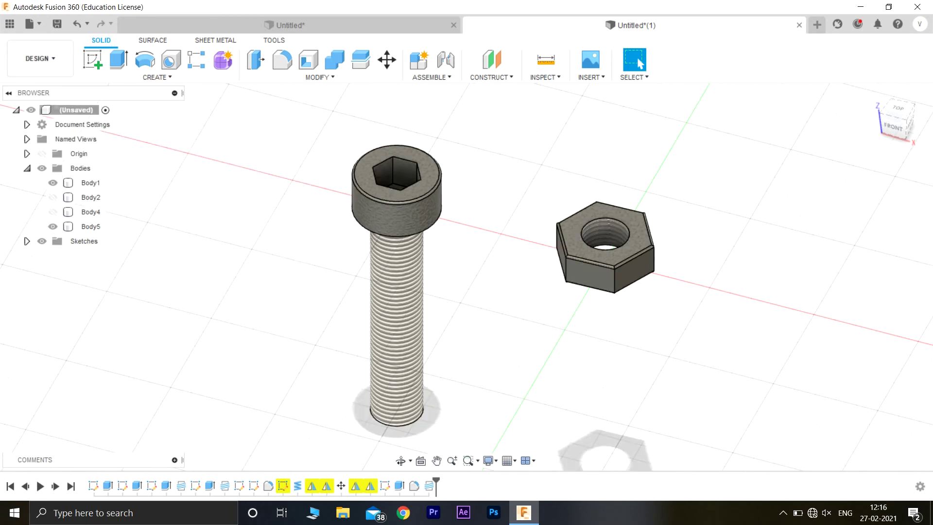